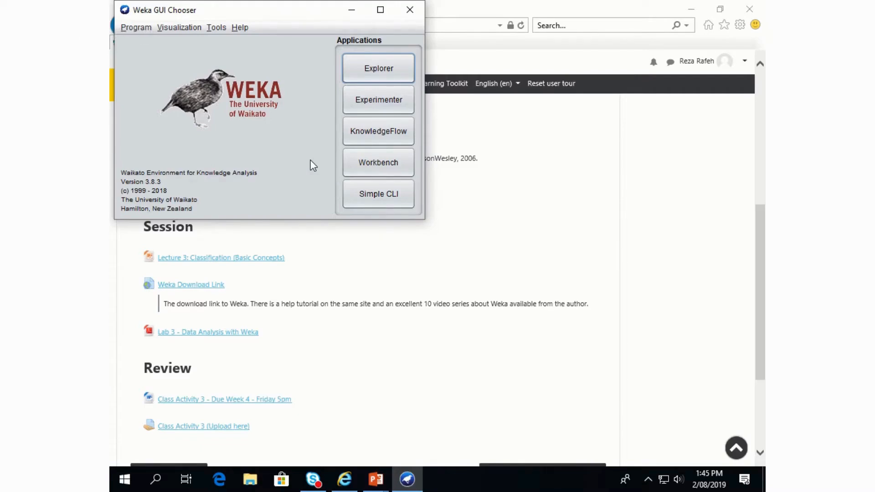
Open the Lab 3 - Data Analysis with Weka document, read through its tasks, and return to the Weka GUI Chooser
click(181, 336)
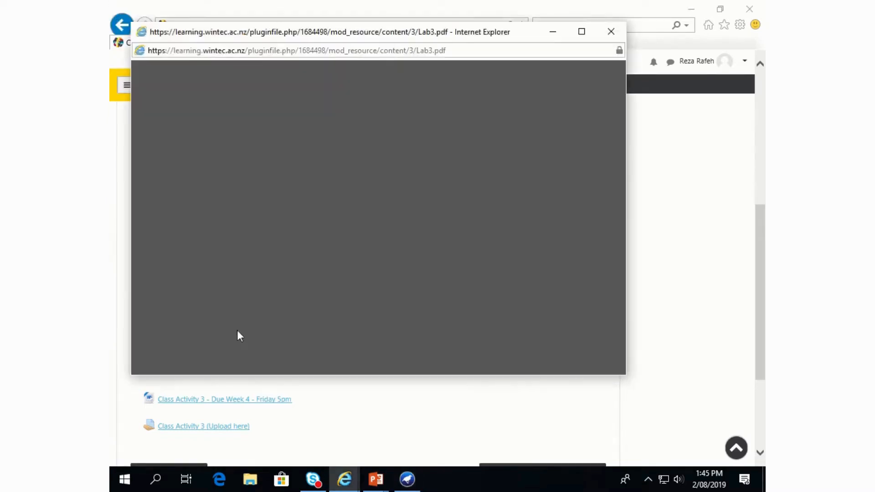
scroll(284, 237, down, 3)
scroll(283, 237, down, 3)
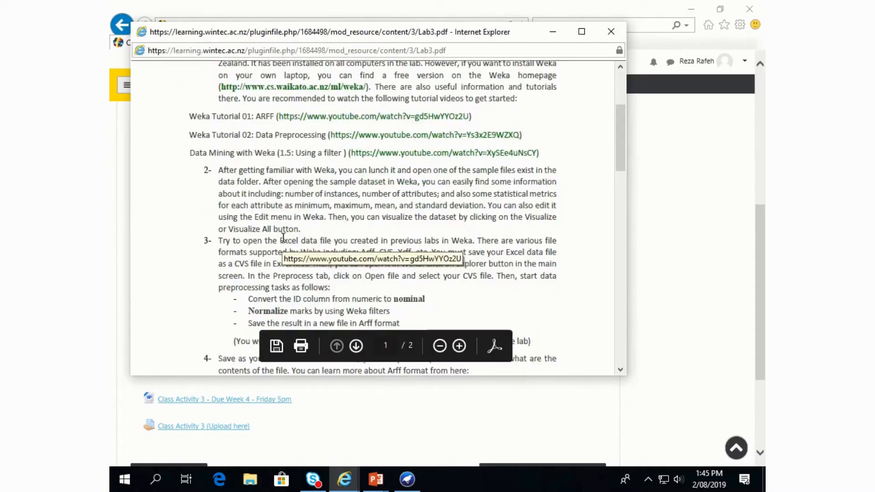
scroll(282, 242, down, 6)
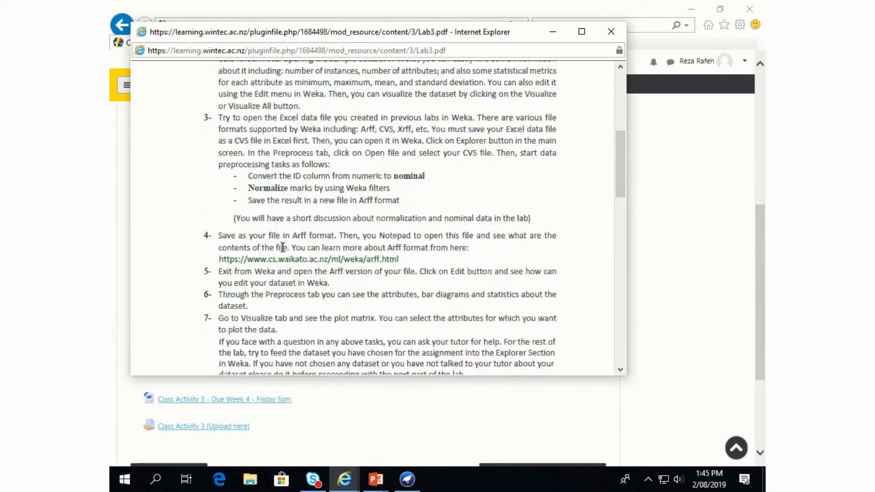
scroll(283, 247, down, 4)
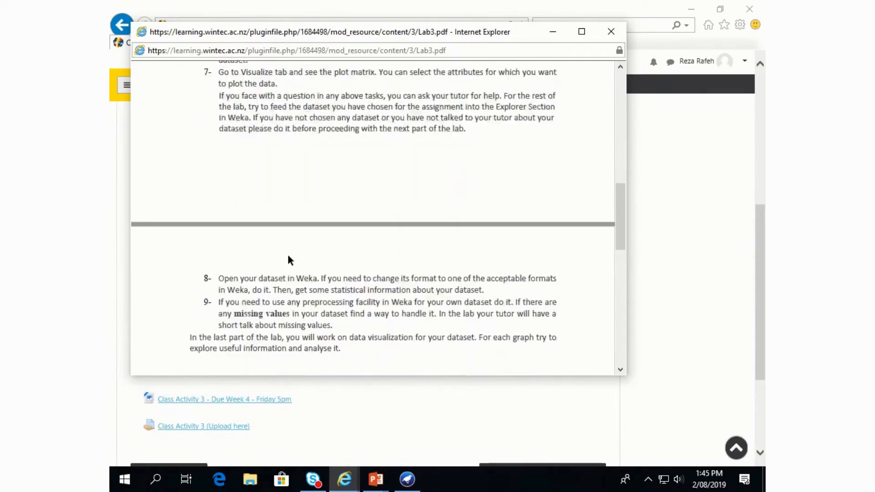
key(alt+F4)
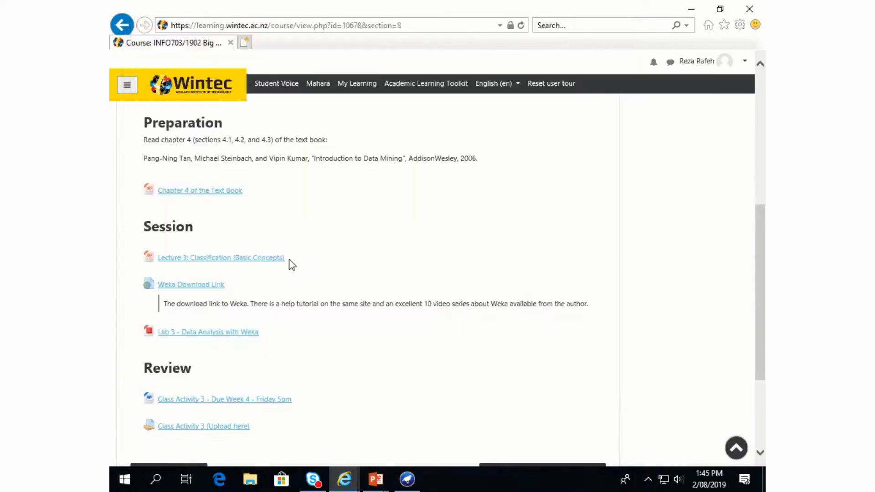
key(alt+Tab)
key(alt+Tab)
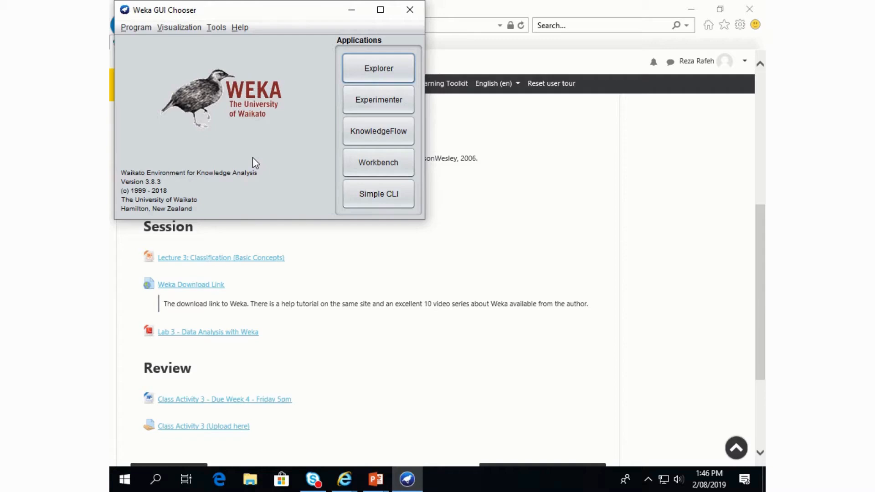
Open the folder C:\Program Files\Weka-3-8\data in File Explorer
click(250, 482)
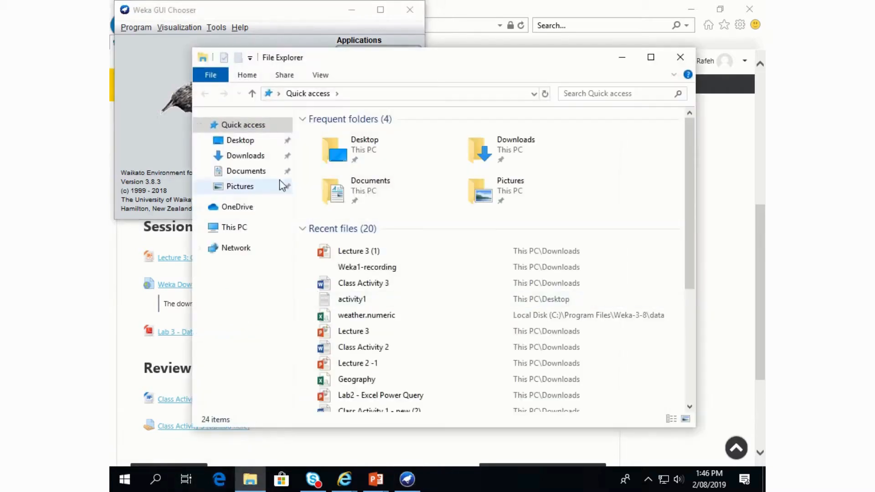
click(233, 228)
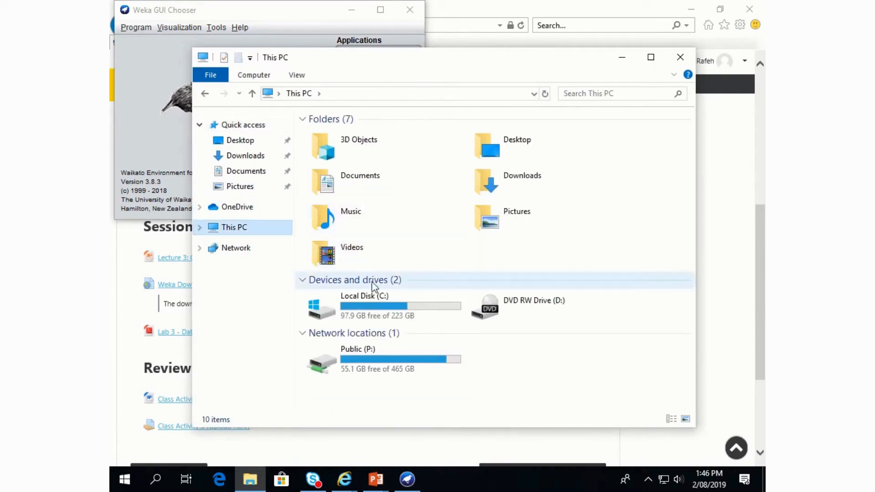
double_click(372, 296)
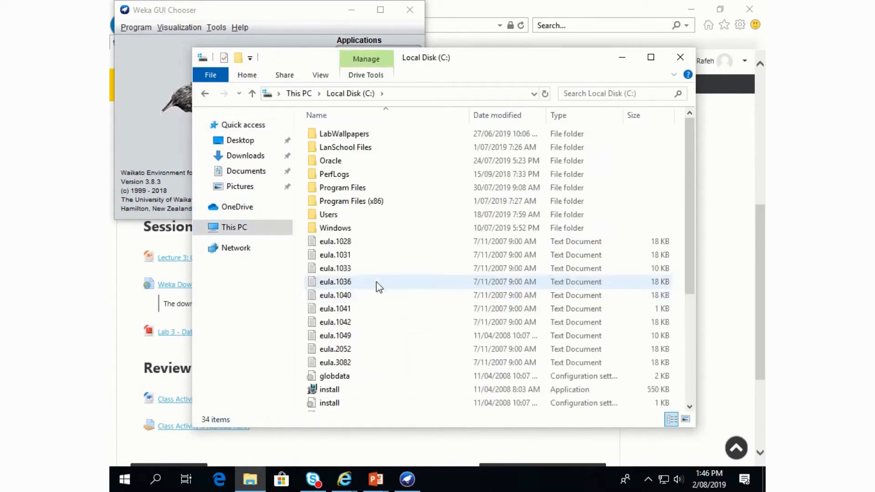
click(345, 192)
double_click(345, 188)
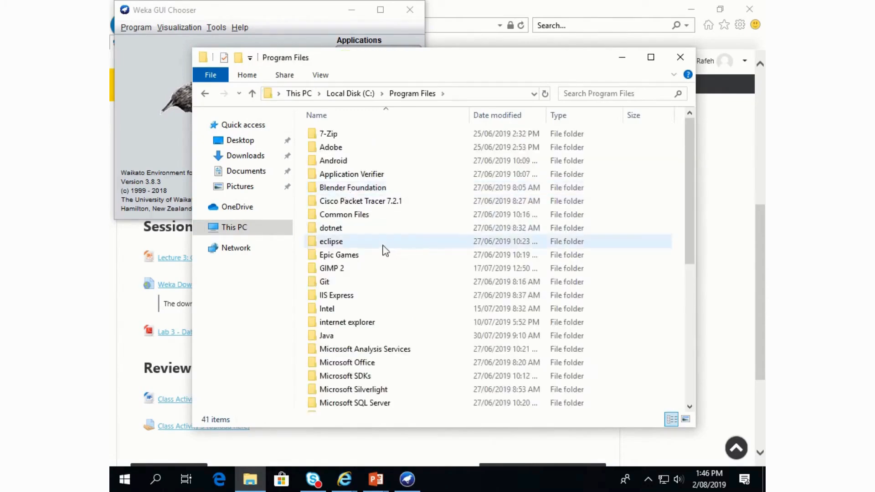
scroll(385, 251, down, 6)
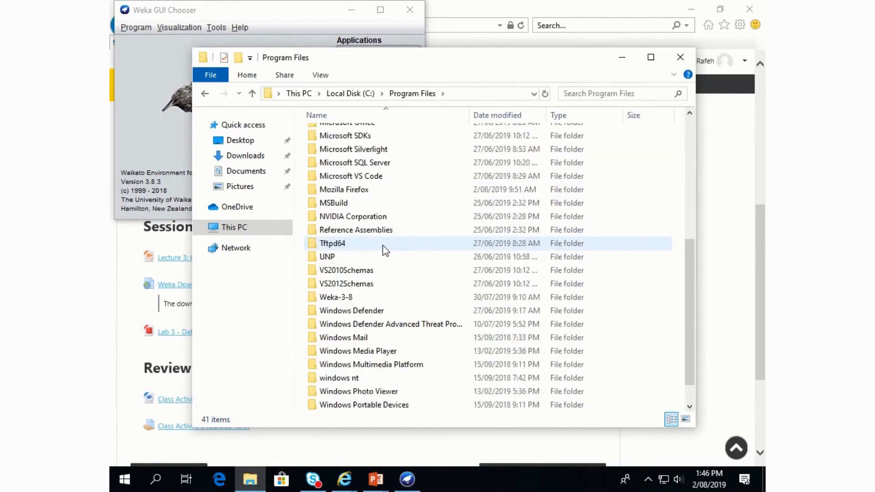
double_click(347, 299)
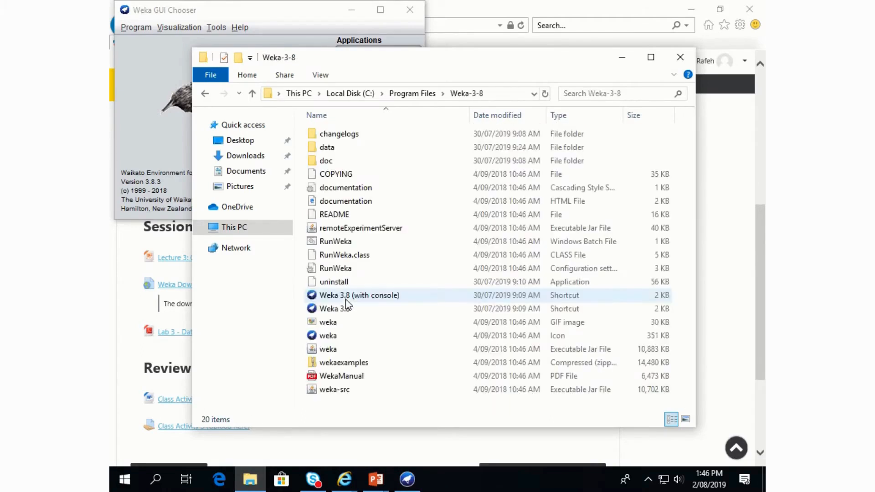
double_click(324, 151)
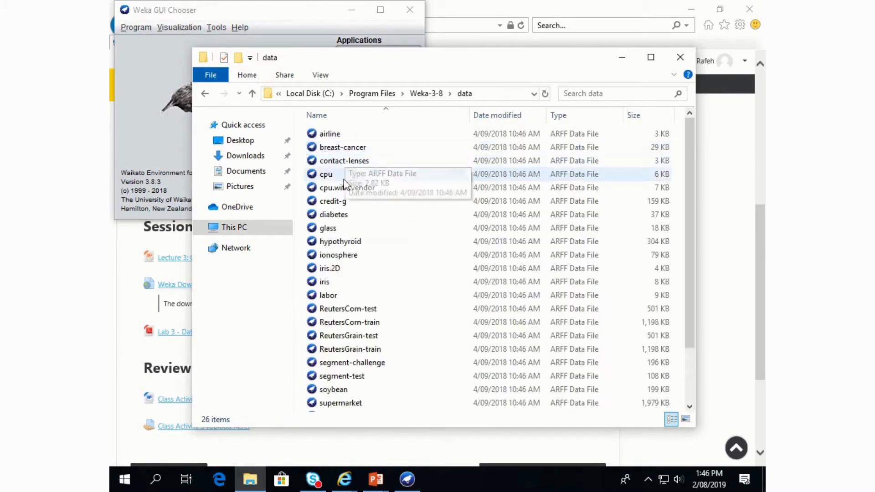
Open the weather.numeric ARFF data file in Notepad++
scroll(347, 336, down, 2)
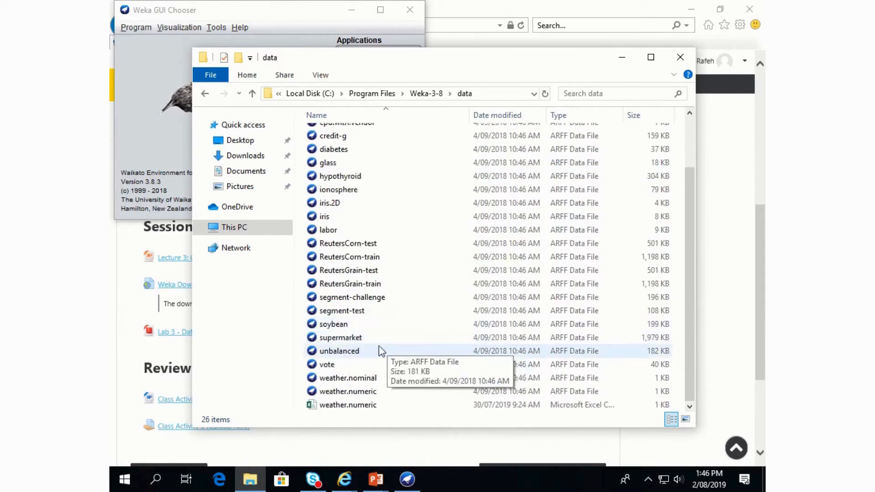
right_click(352, 392)
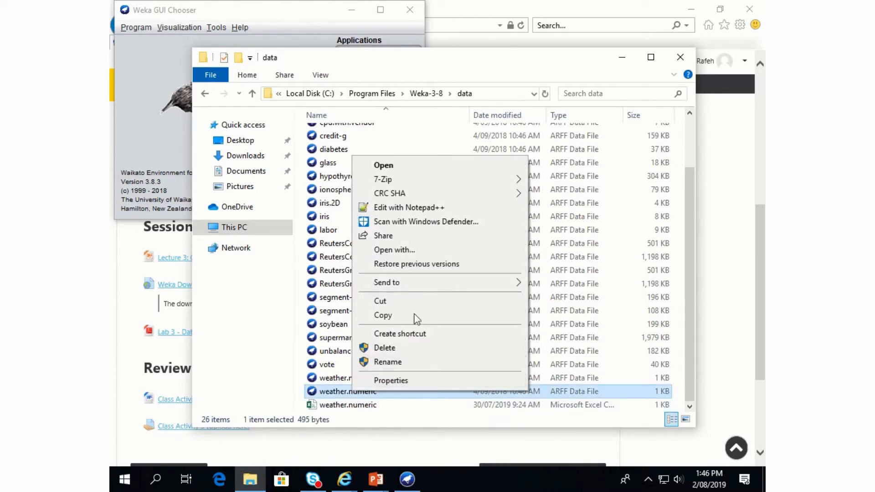
click(392, 208)
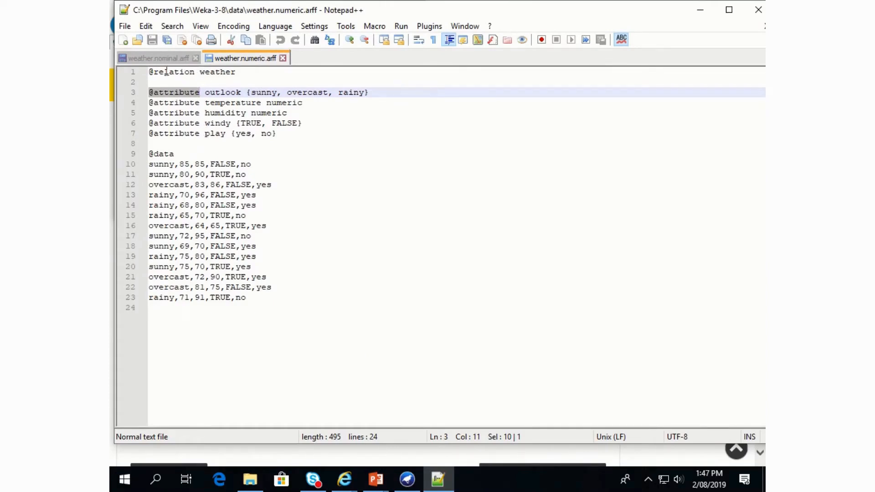
drag(154, 71, 236, 75)
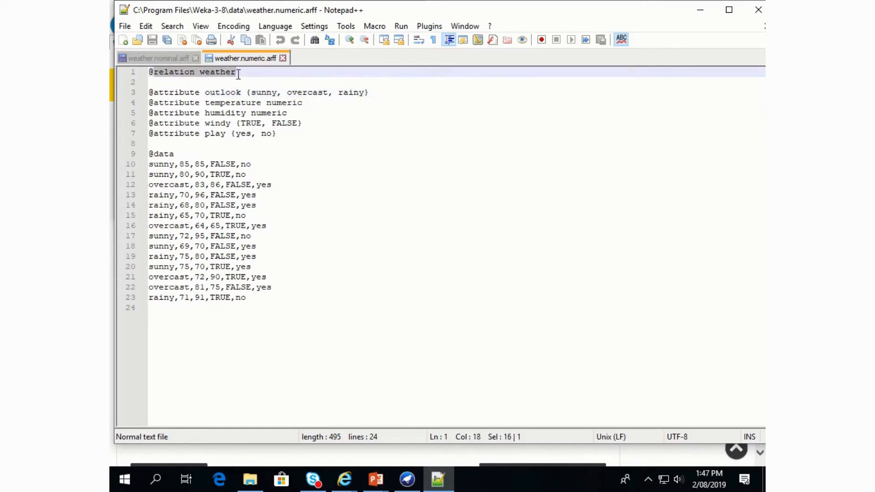
click(154, 73)
drag(154, 72, 238, 74)
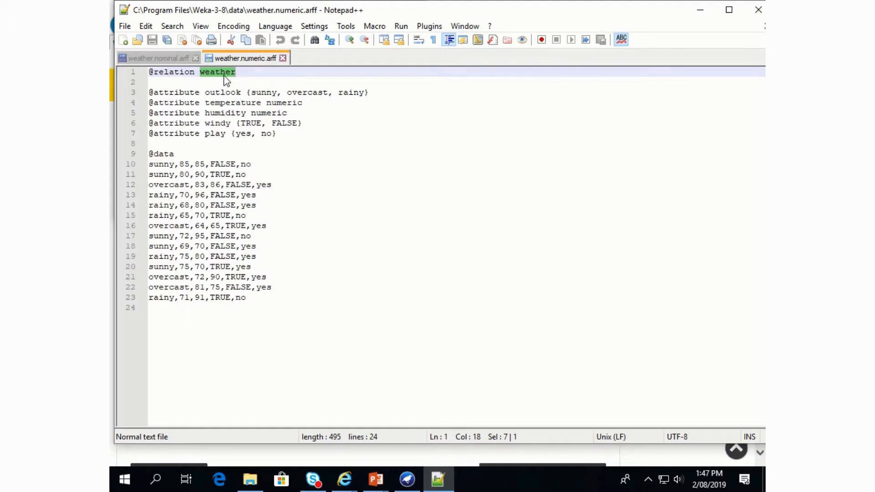
drag(156, 93, 297, 137)
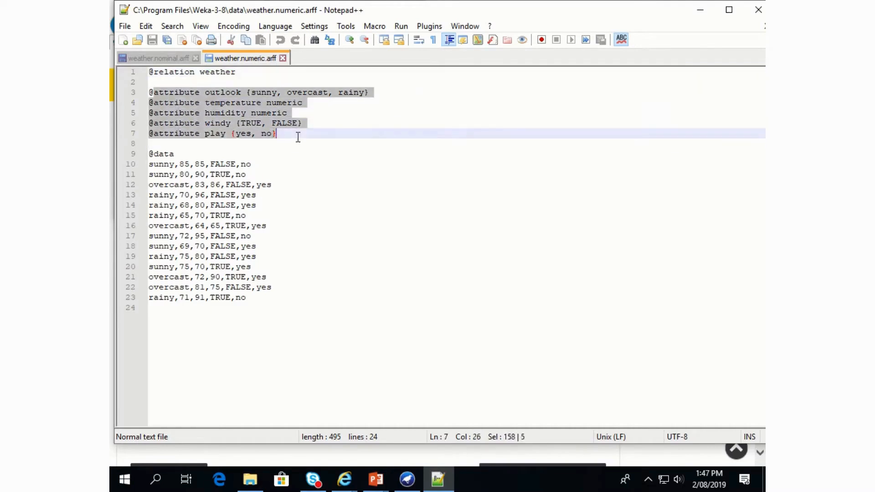
click(170, 93)
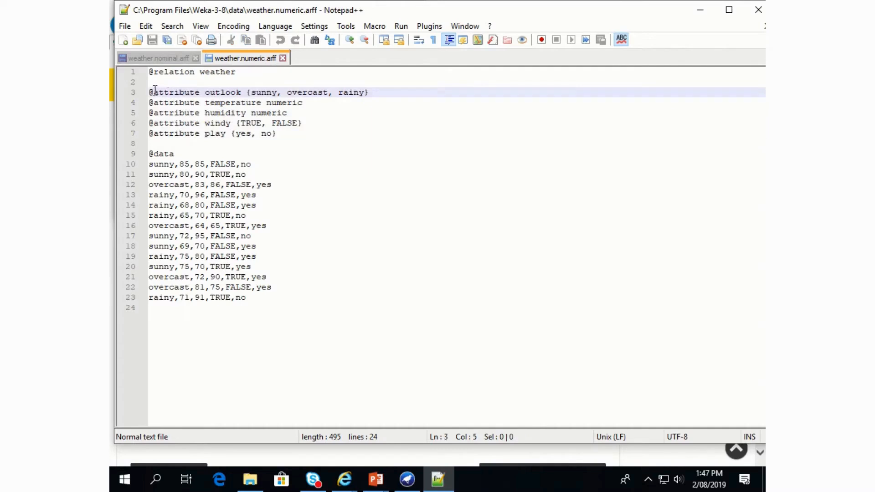
drag(150, 91, 241, 93)
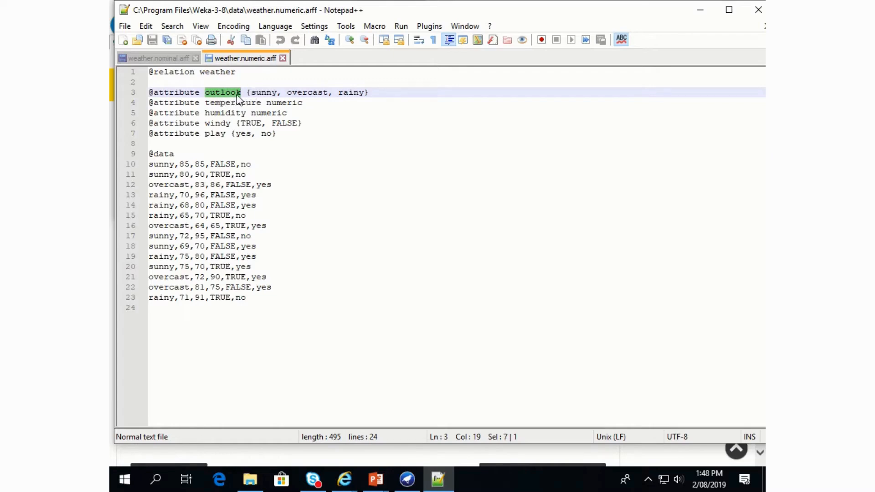
drag(252, 93, 364, 94)
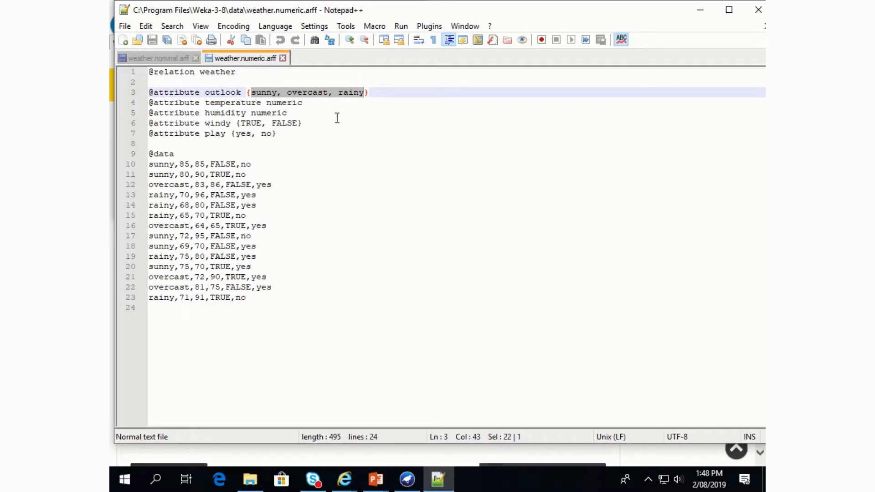
Examine the remaining attribute declarations, highlighting the temperature and humidity types, the windy name, and the play values
drag(154, 103, 257, 103)
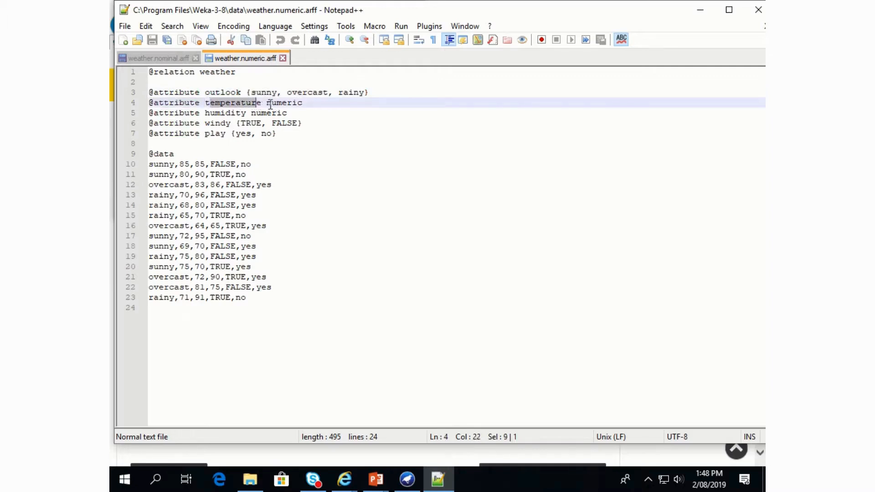
click(268, 103)
drag(267, 103, 308, 107)
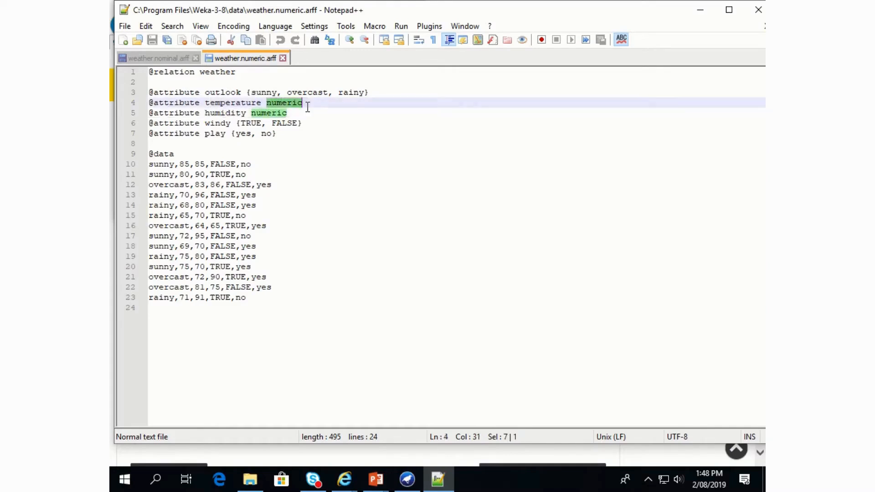
click(169, 113)
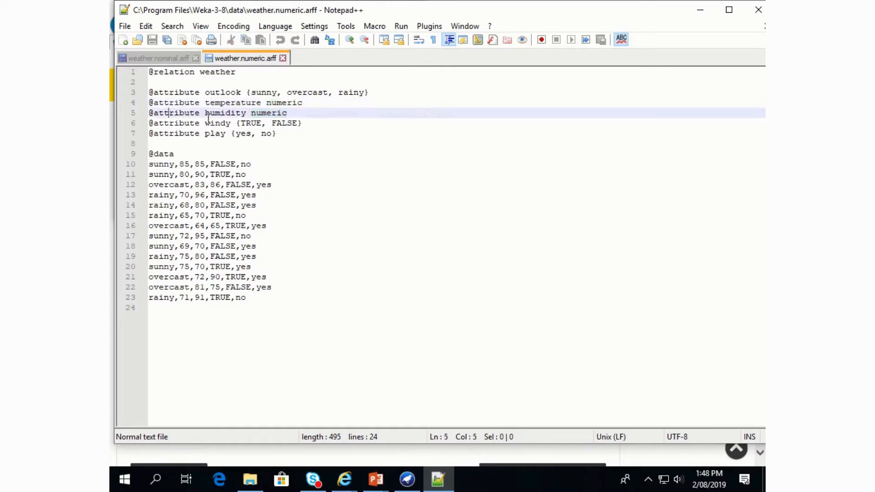
drag(205, 113, 285, 117)
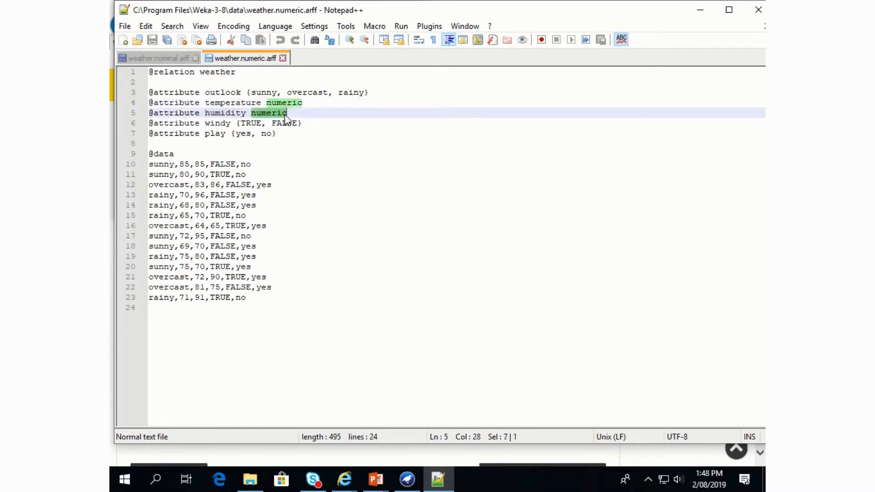
drag(206, 123, 230, 123)
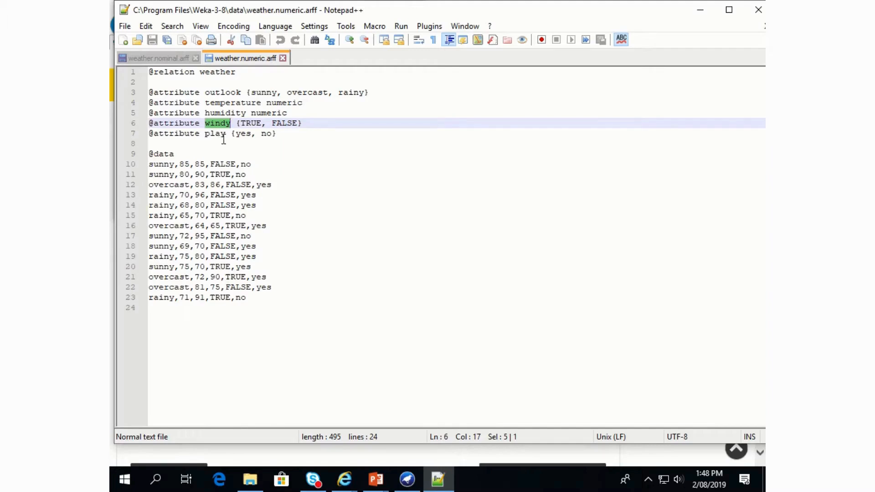
drag(237, 135, 267, 140)
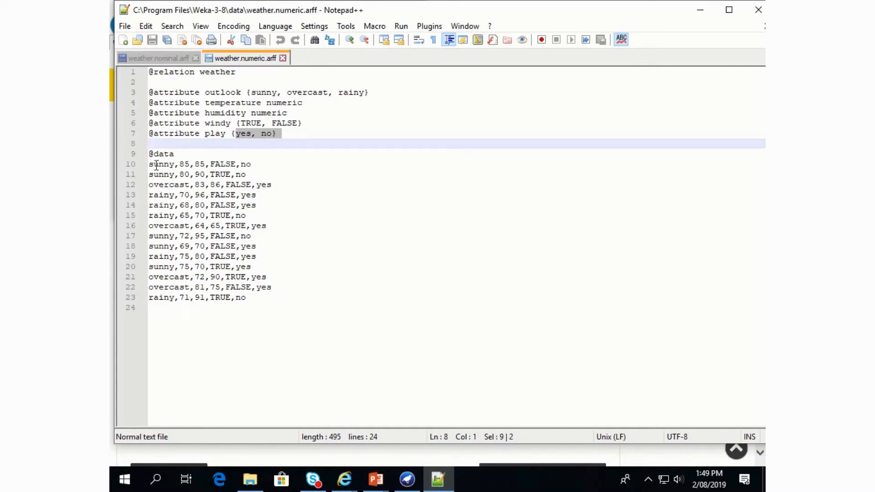
drag(149, 156, 175, 155)
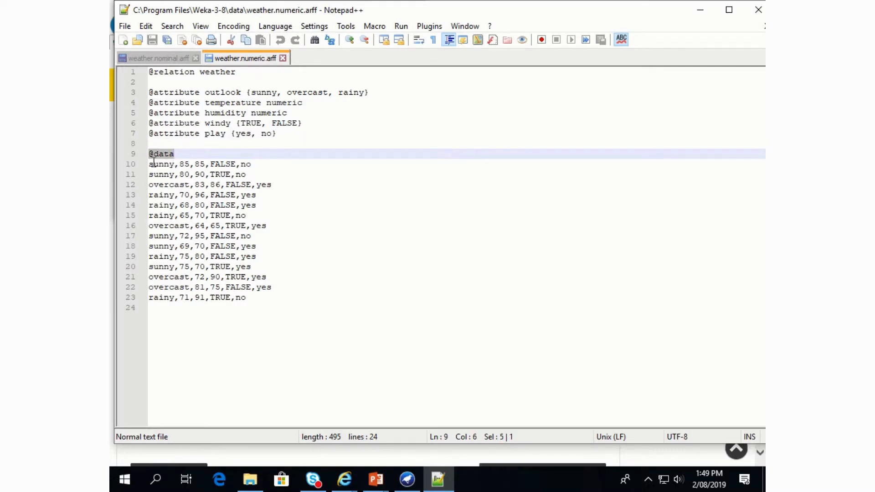
drag(150, 162, 259, 164)
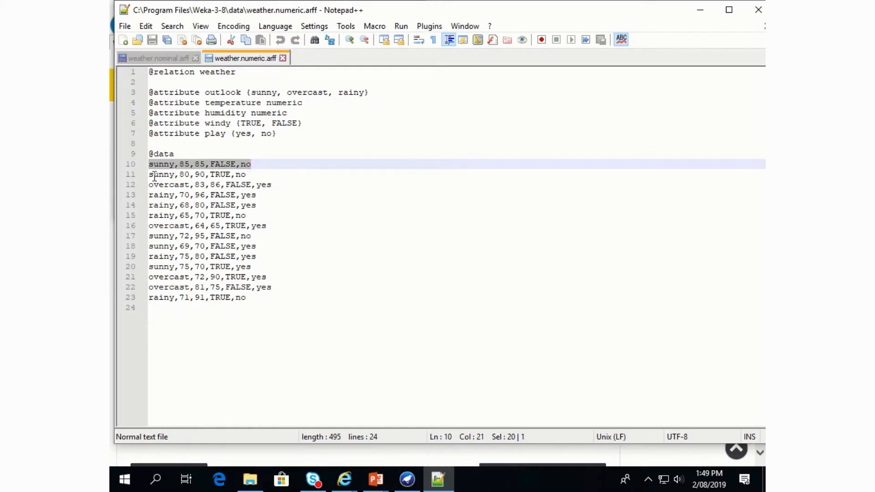
drag(157, 179, 236, 175)
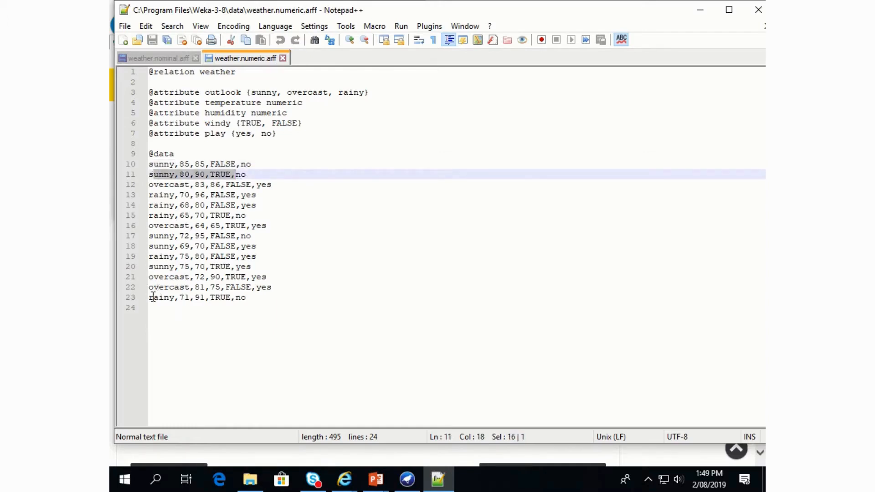
drag(149, 298, 247, 298)
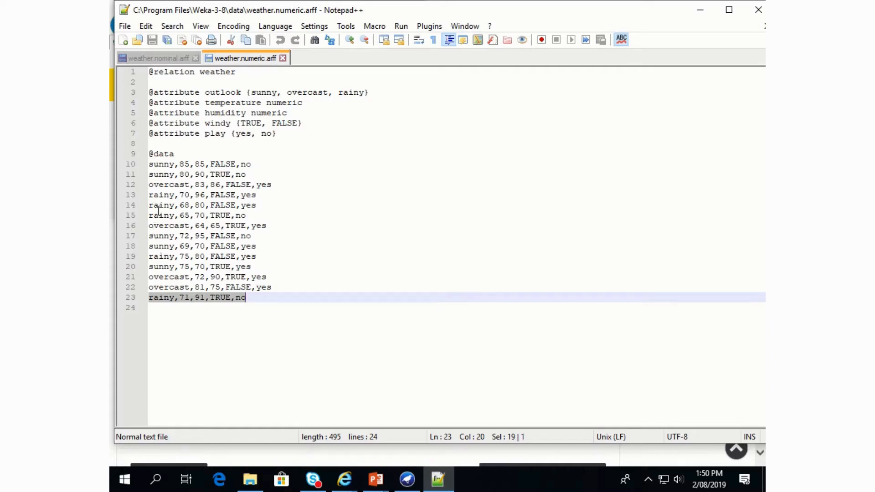
Switch back to the Weka GUI Chooser and launch the Explorer application
key(alt+Tab)
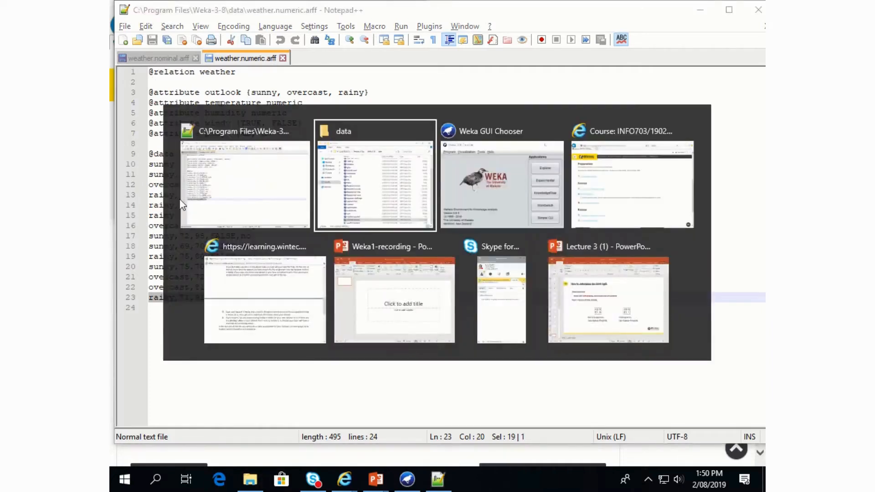
key(alt+Tab)
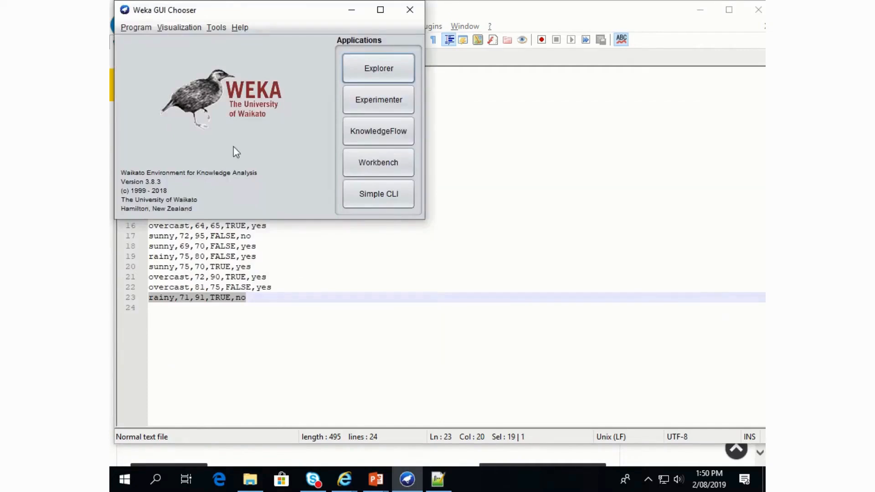
click(379, 73)
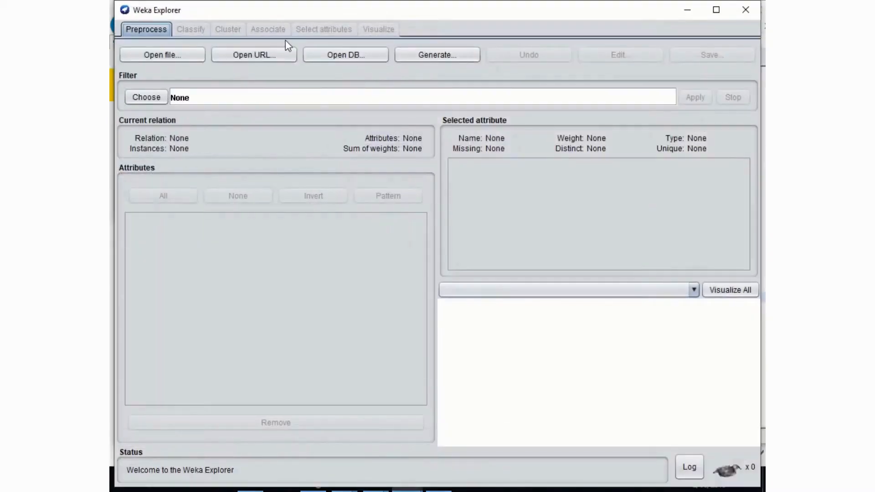
Start opening a data file and browse to C:\Program Files\Weka-3-8\data, where the weather ARFF files are stored
click(173, 57)
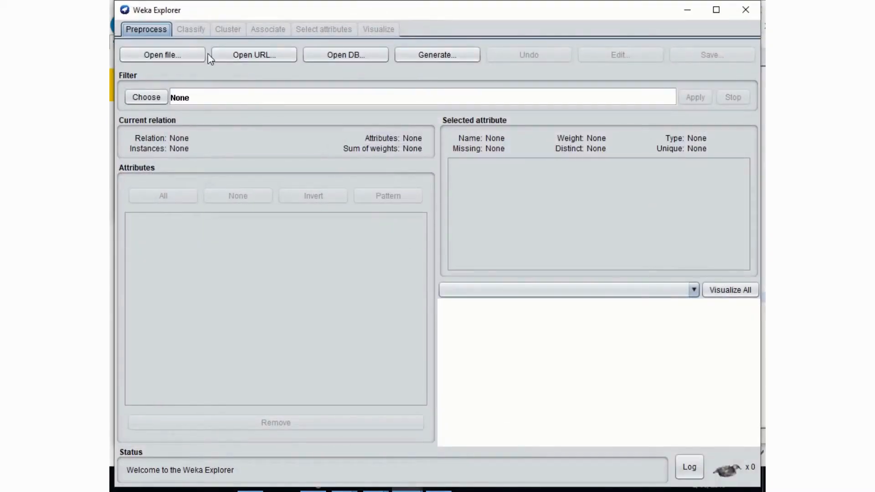
click(165, 56)
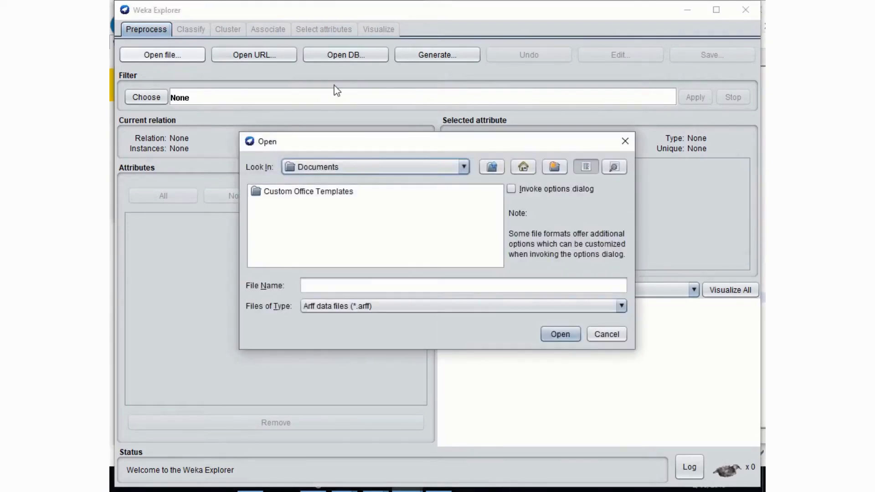
click(372, 168)
scroll(365, 210, down, 3)
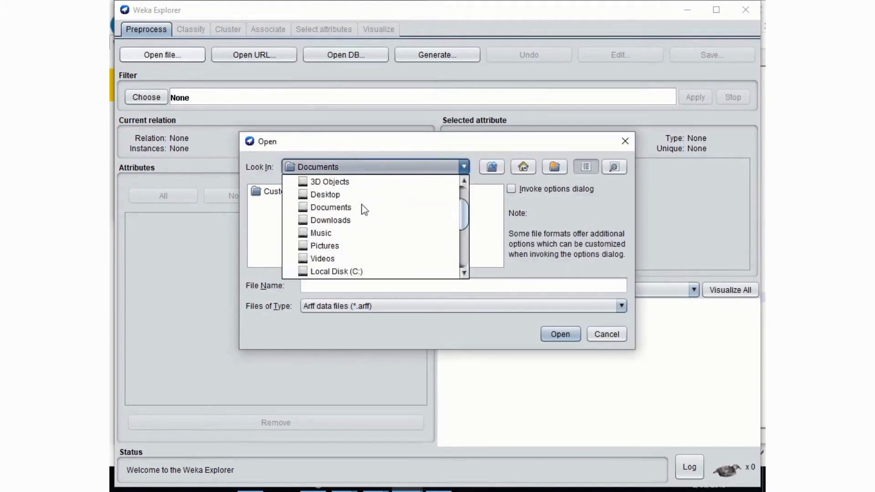
click(358, 271)
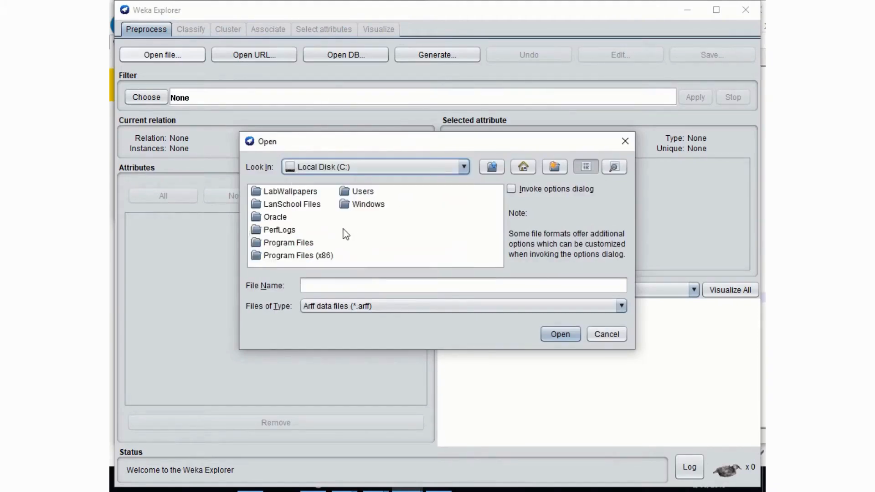
double_click(301, 244)
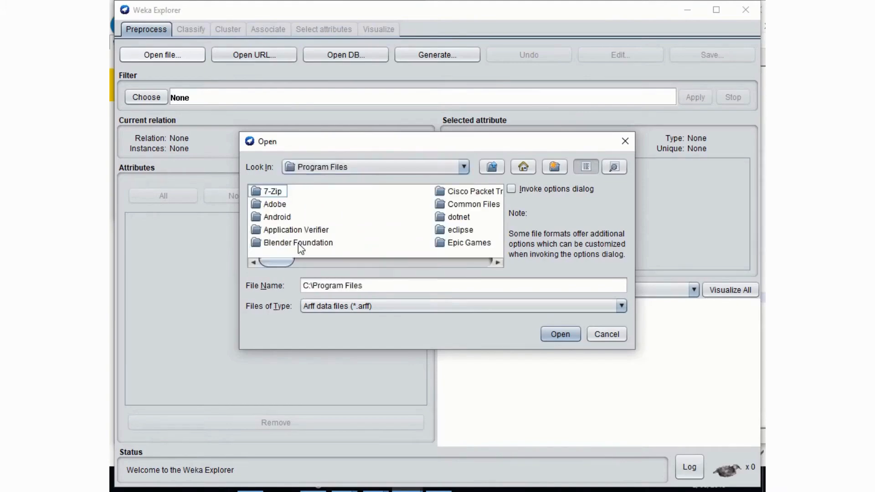
drag(385, 263, 428, 260)
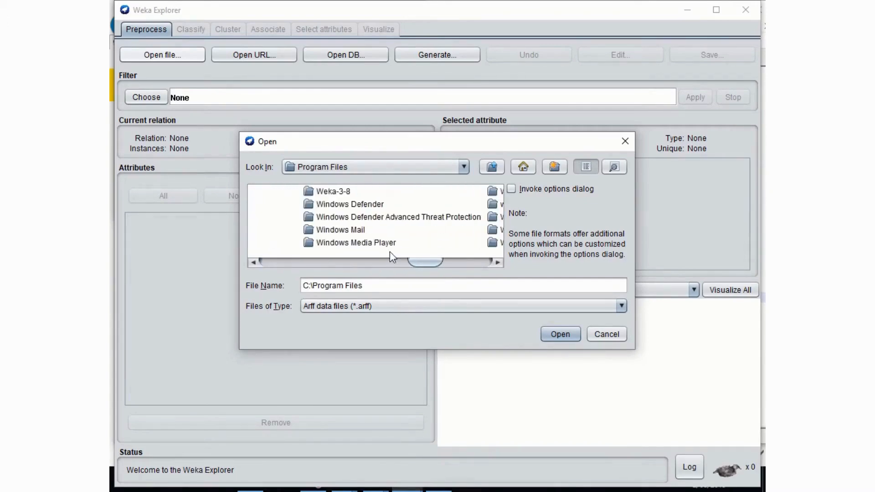
double_click(330, 193)
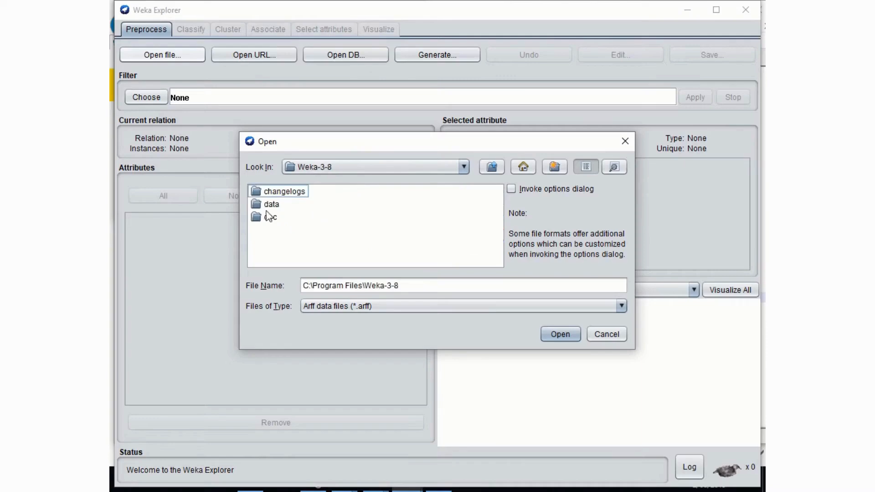
double_click(267, 206)
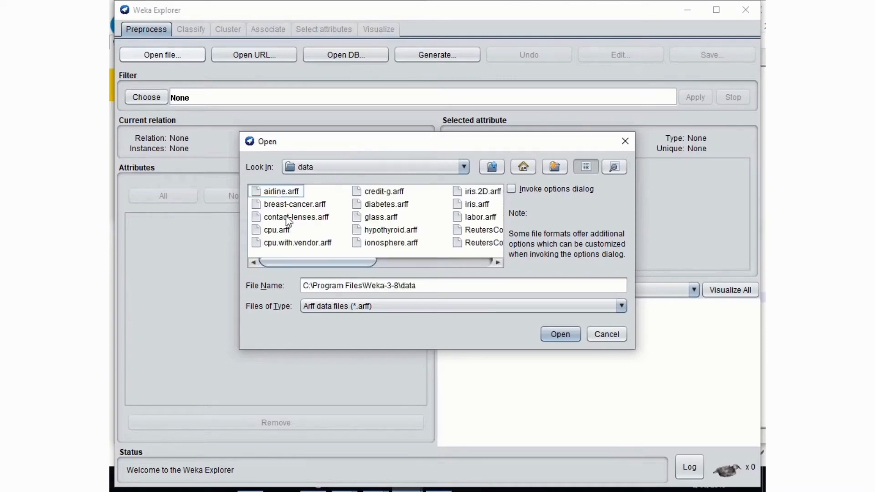
drag(360, 262, 475, 264)
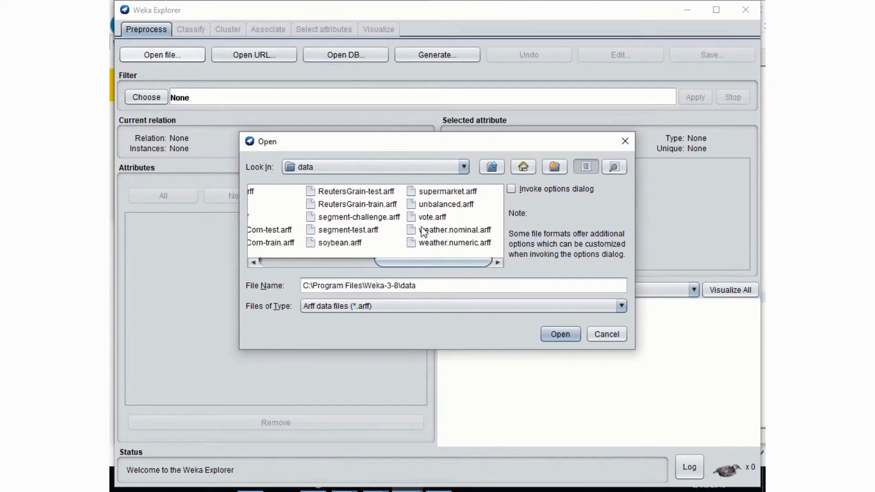
Switch to File Explorer, permanently delete the weather.numeric CSV file from the data folder with administrator permission, and return to Weka Explorer
key(alt+Tab)
key(alt+Tab)
key(alt+Tab)
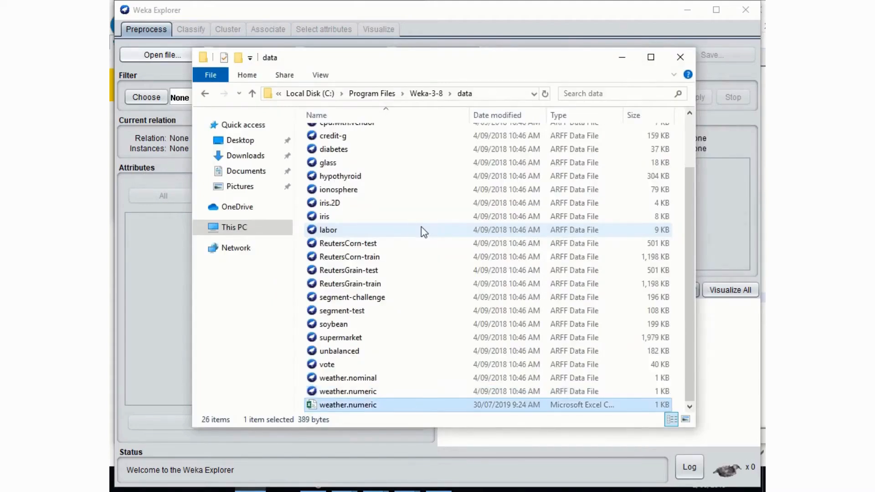
key(shift+Delete)
key(Return)
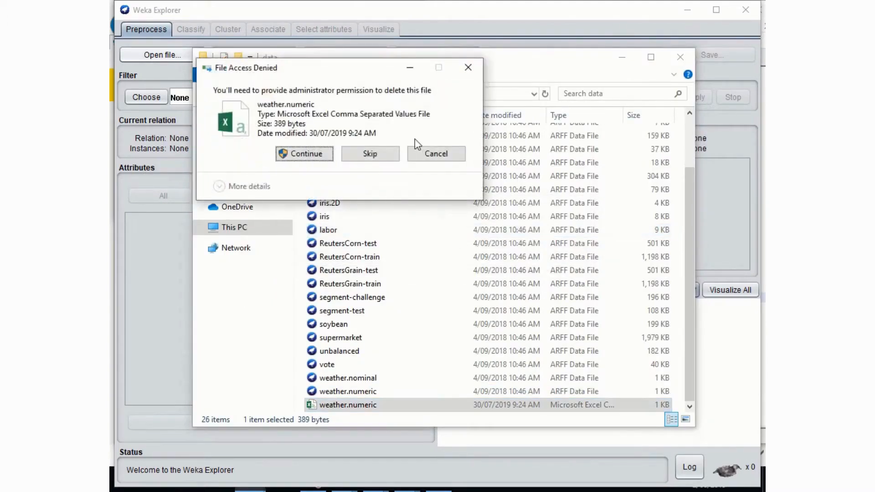
click(311, 158)
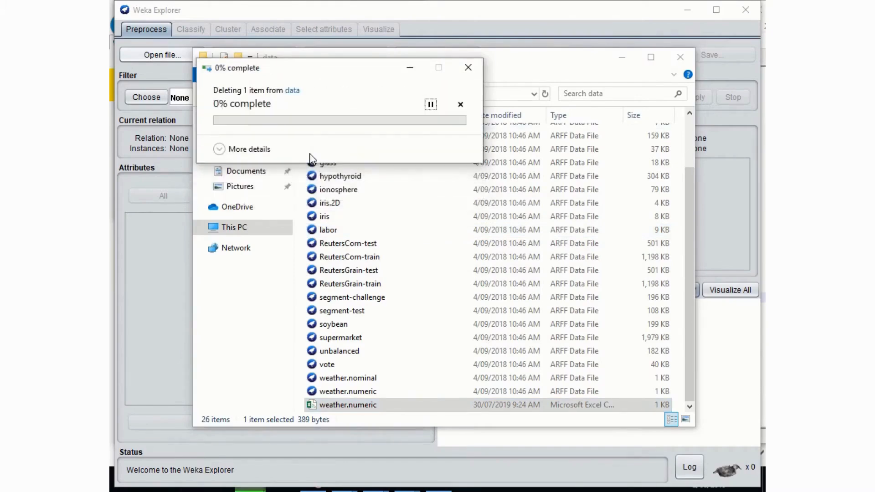
key(alt+Tab)
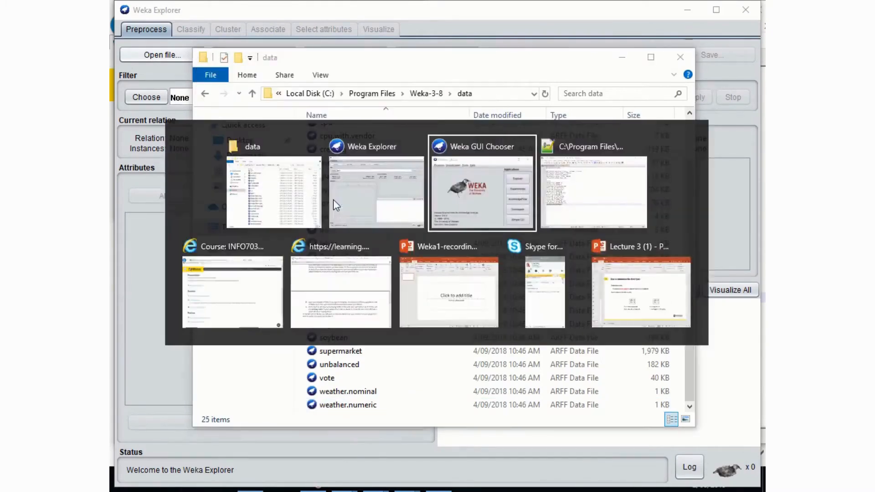
Review the supported file types, keep Arff data files (*.arff), and load weather.numeric.arff
click(387, 306)
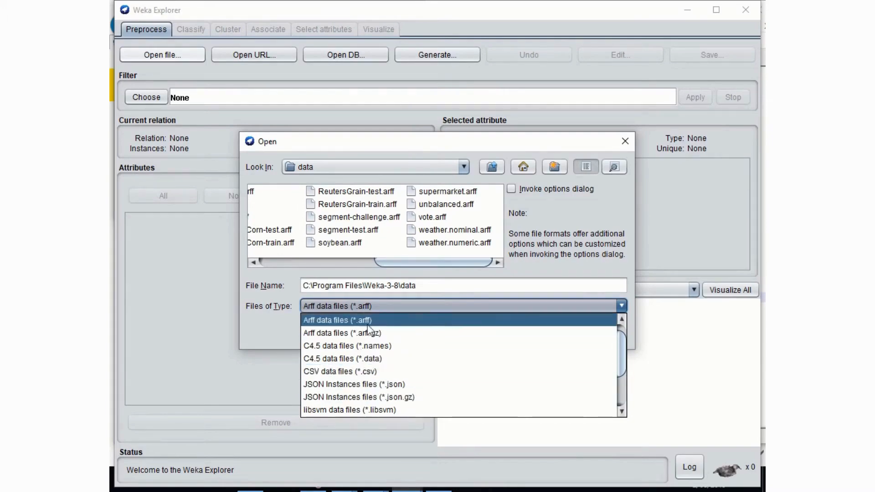
click(425, 262)
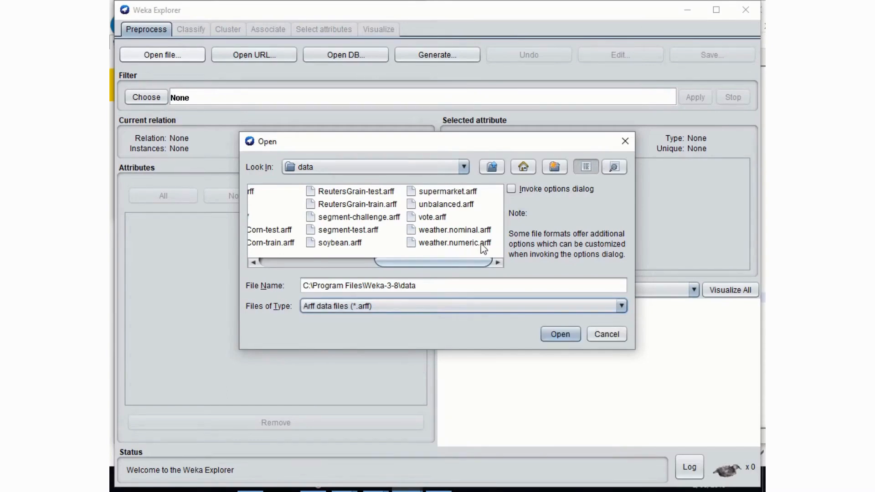
drag(420, 261, 357, 264)
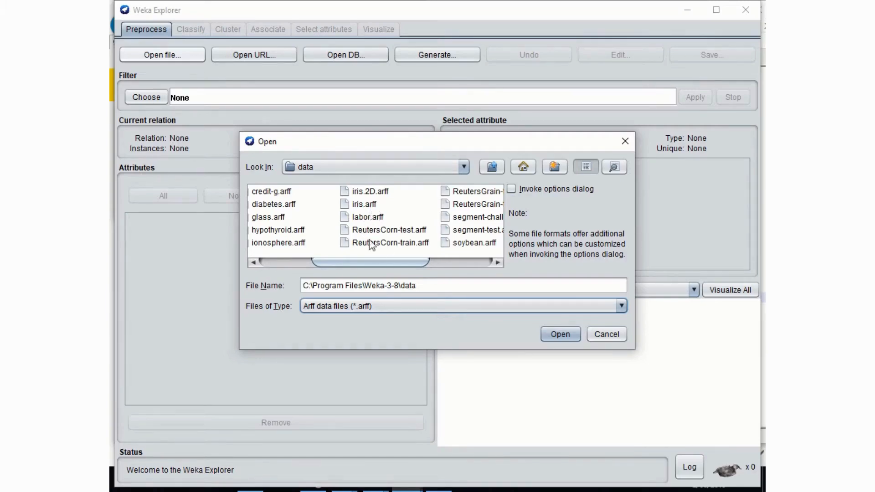
drag(373, 261, 468, 281)
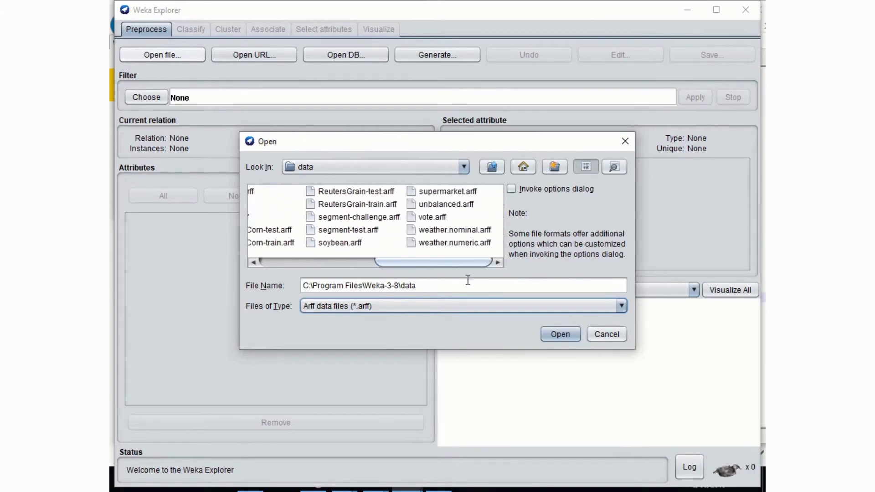
double_click(464, 249)
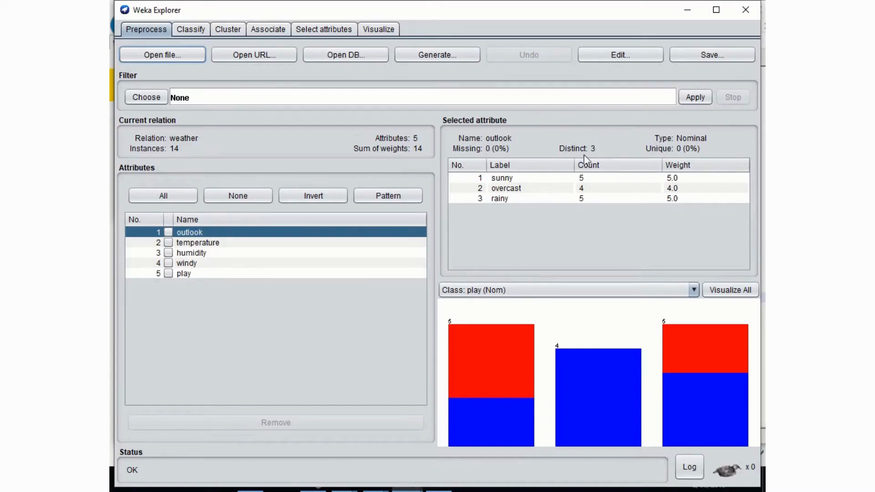
Examine the play attribute's label counts and the bars for its yes and no values
click(185, 273)
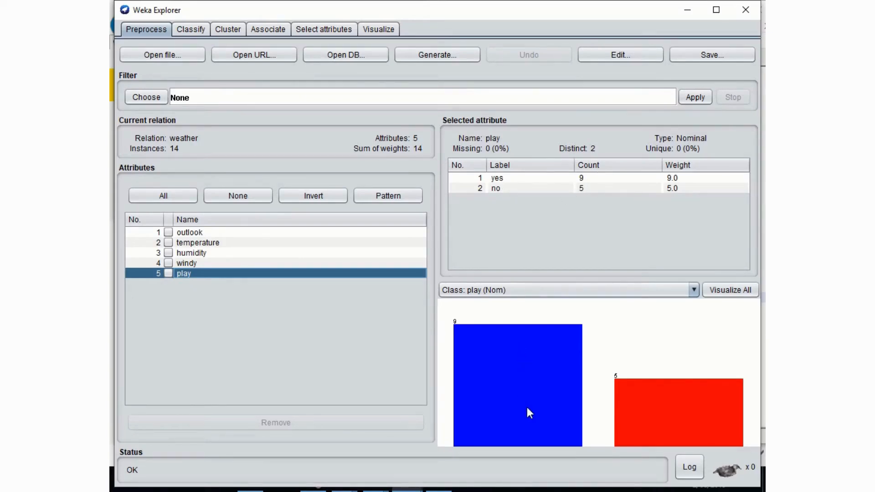
mouse_move(528, 409)
mouse_move(512, 360)
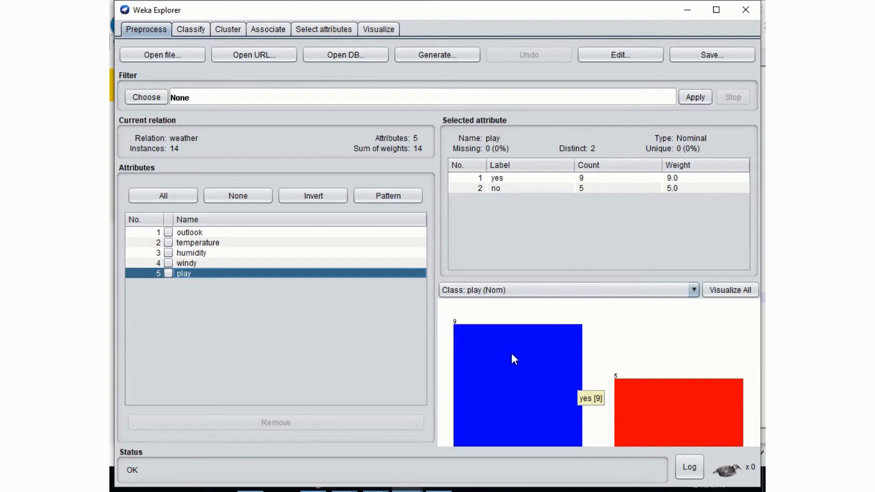
mouse_move(636, 391)
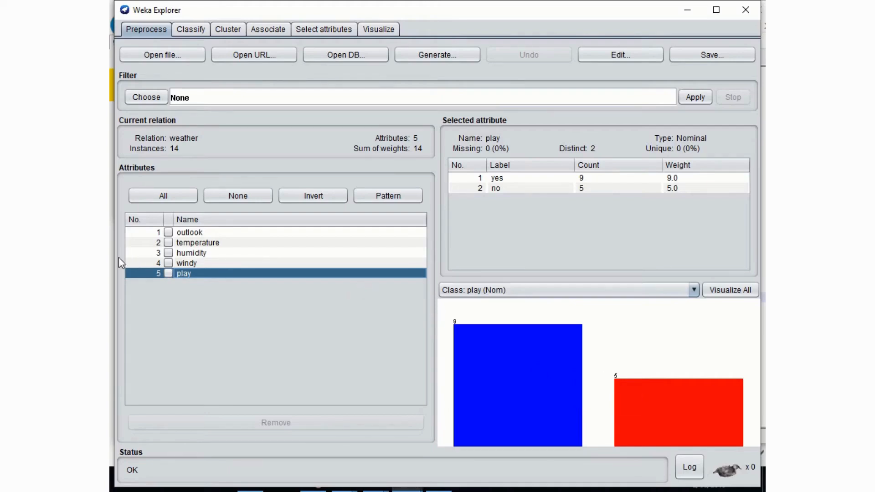
Examine how the play classes are distributed across the outlook attribute's sunny, overcast and rainy bars
click(183, 234)
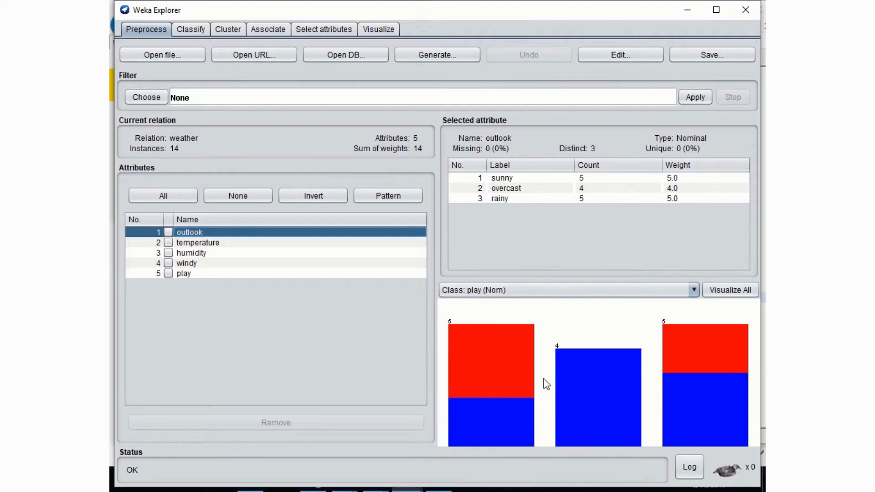
mouse_move(526, 387)
mouse_move(471, 404)
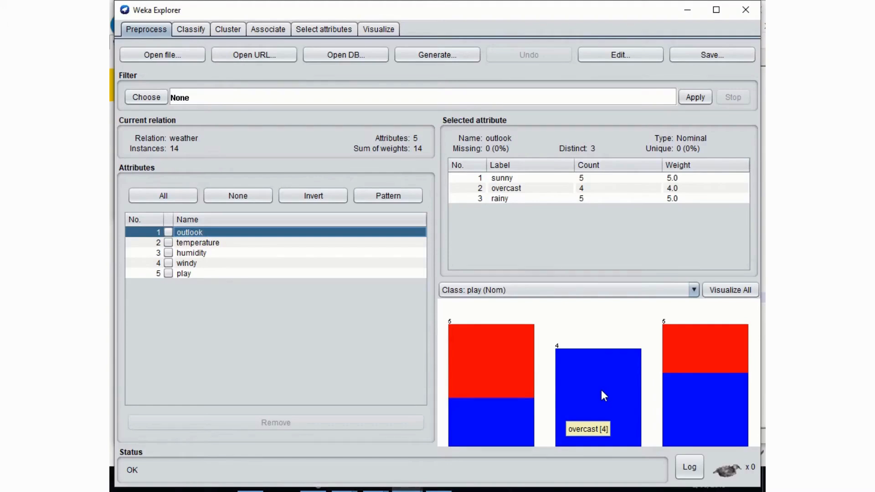
click(198, 274)
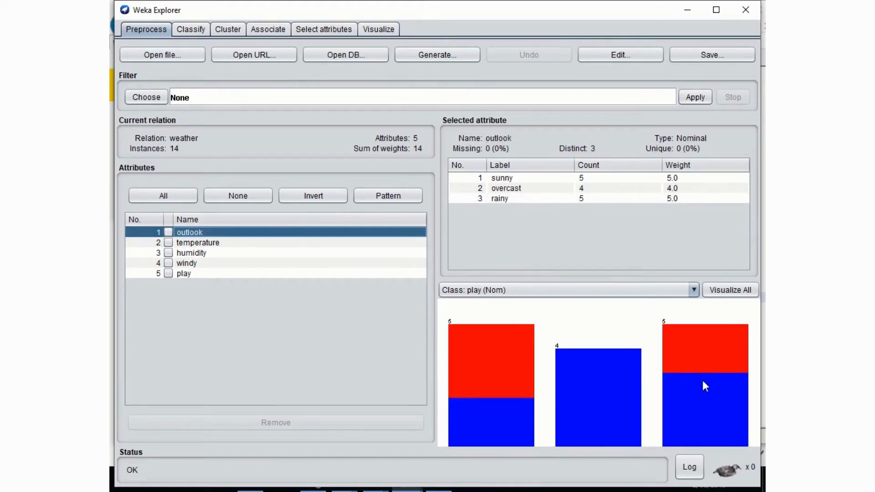
mouse_move(705, 388)
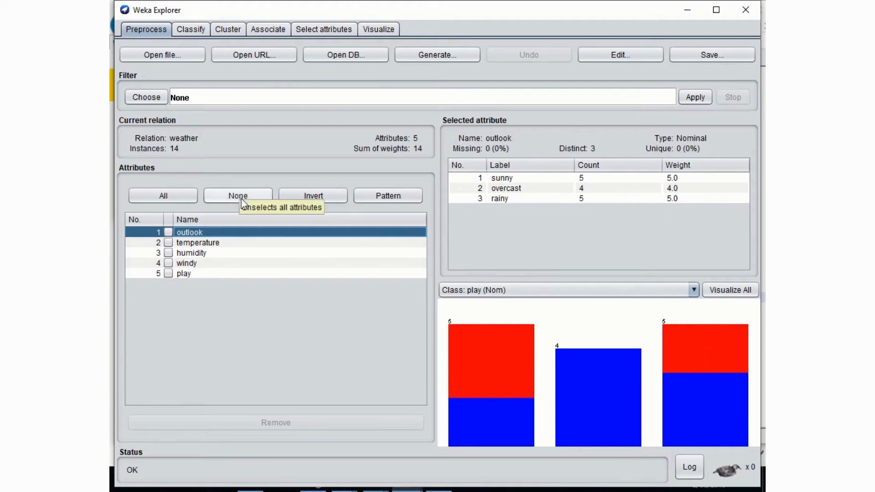
Examine the statistics and class histograms of the numeric temperature and humidity attributes
click(205, 244)
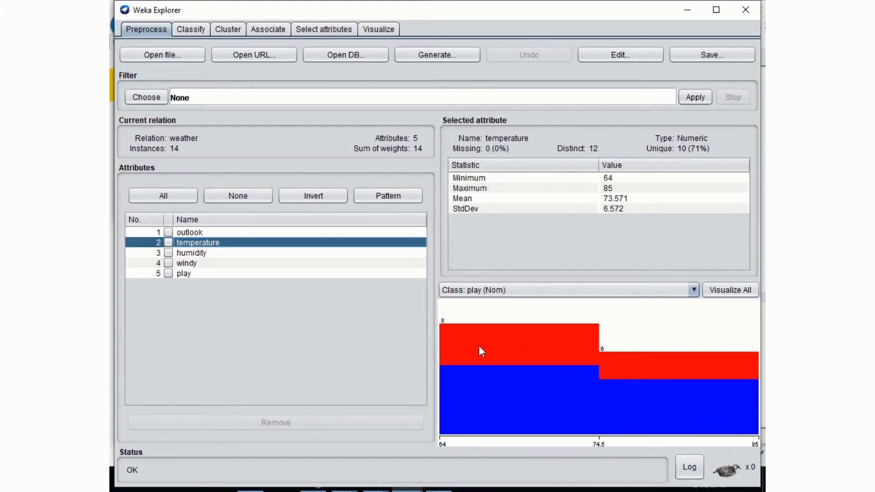
mouse_move(479, 347)
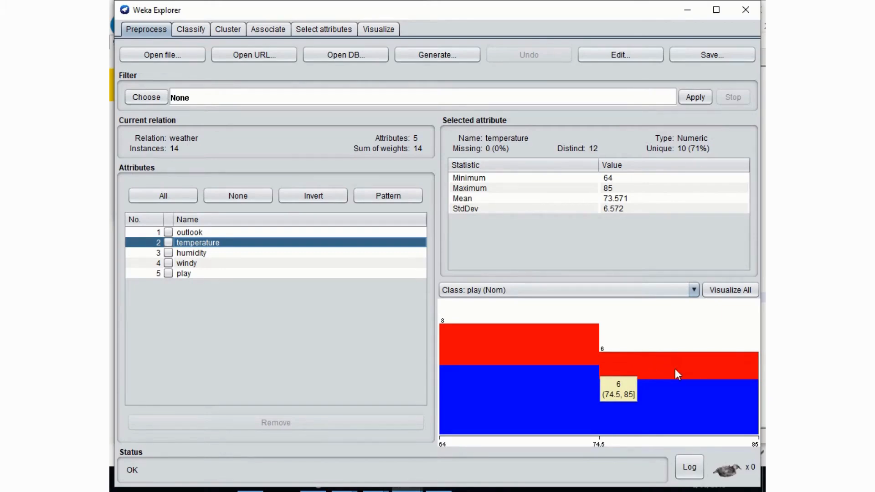
click(199, 253)
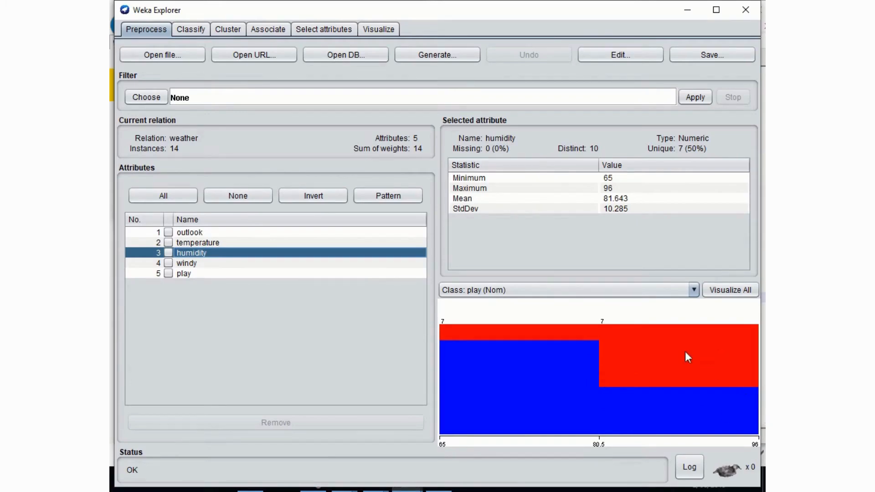
mouse_move(700, 361)
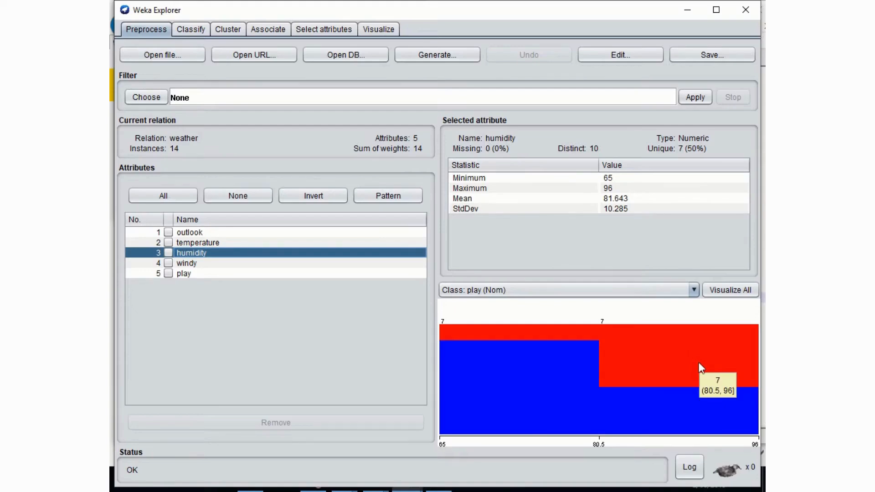
Examine the class distribution of the windy attribute's TRUE and FALSE values, and view the play attribute again
click(188, 264)
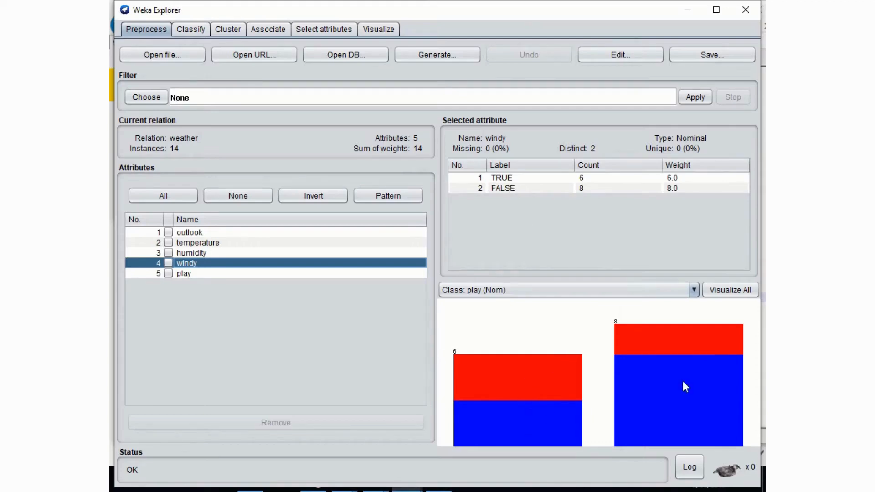
mouse_move(653, 339)
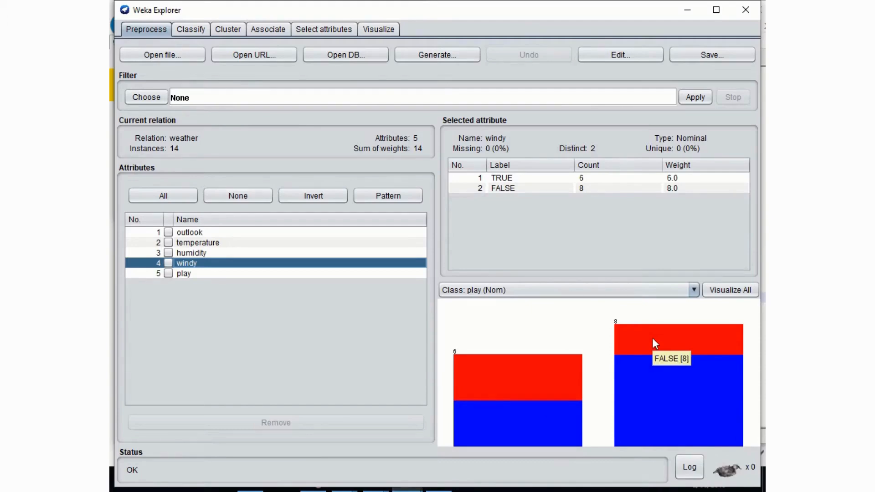
mouse_move(550, 377)
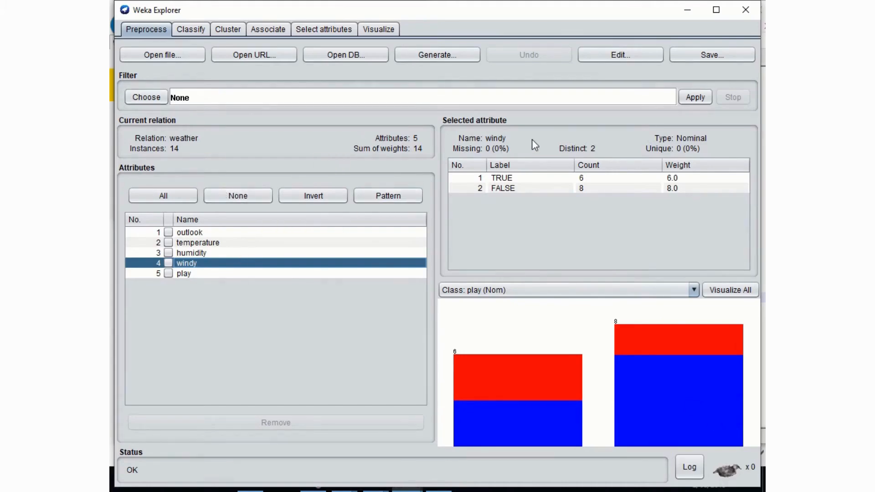
click(183, 275)
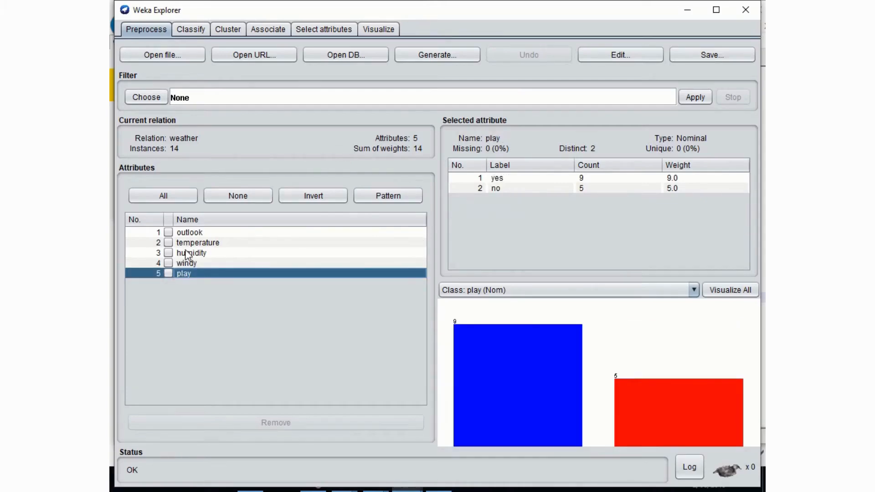
Mark the outlook attribute and remove it from the weather dataset
click(168, 232)
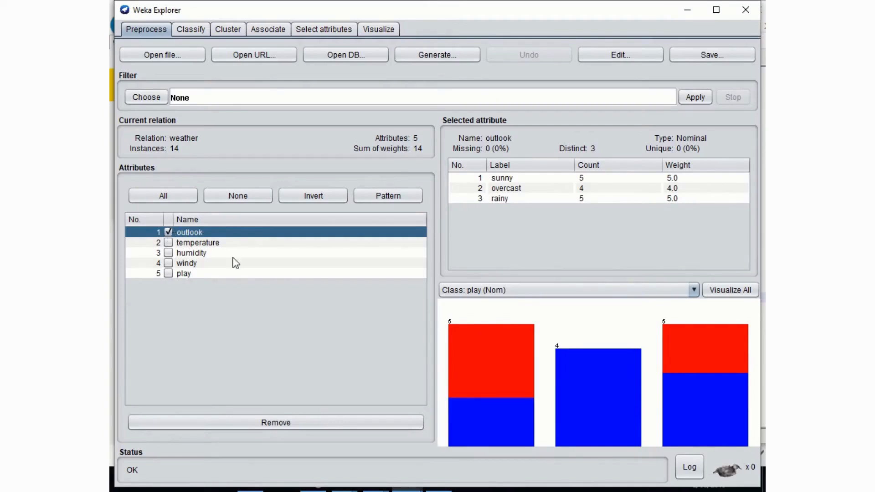
click(264, 423)
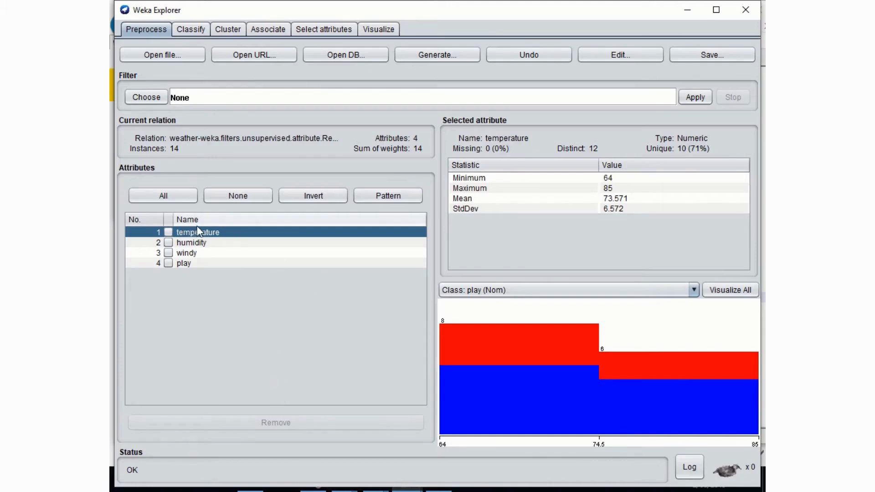
Undo the removal of the outlook attribute and open the weather dataset for editing
click(536, 57)
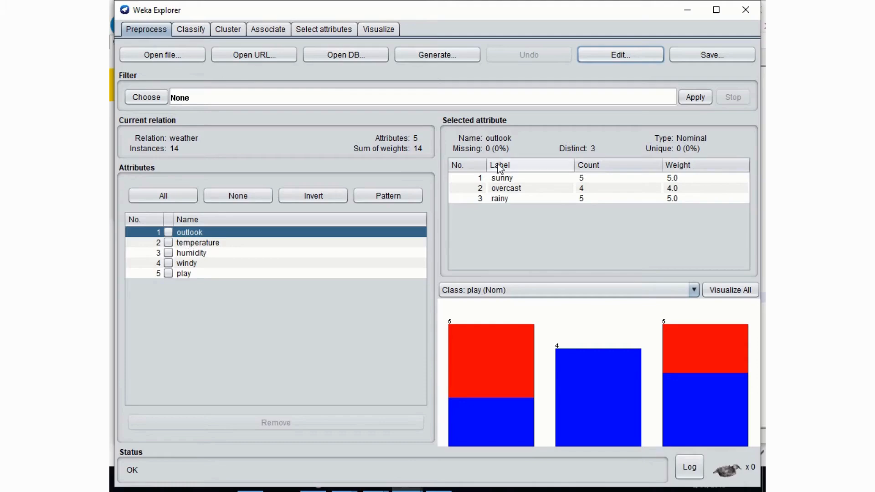
click(628, 55)
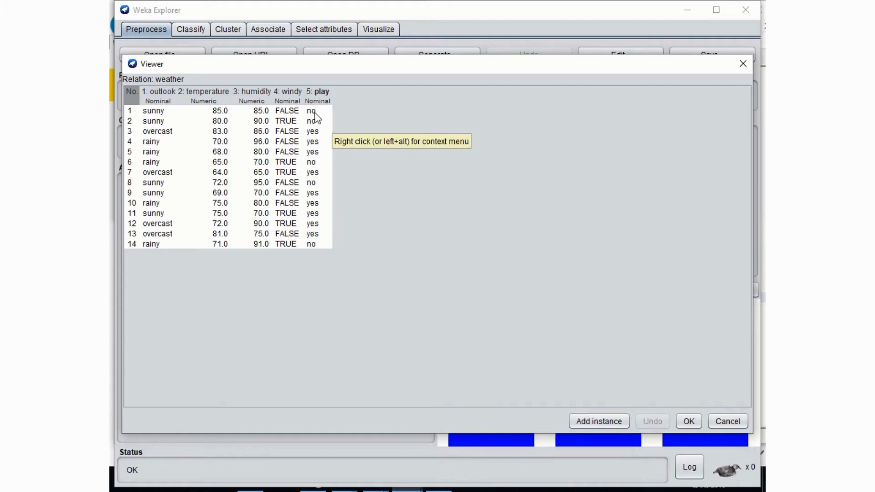
Review the column commands for the outlook and humidity attributes, and sort the instances by humidity in ascending order
right_click(162, 99)
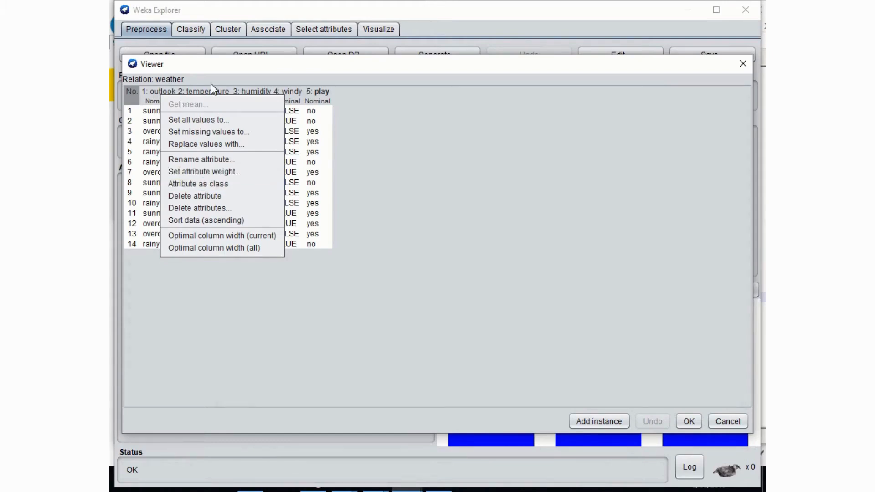
click(222, 77)
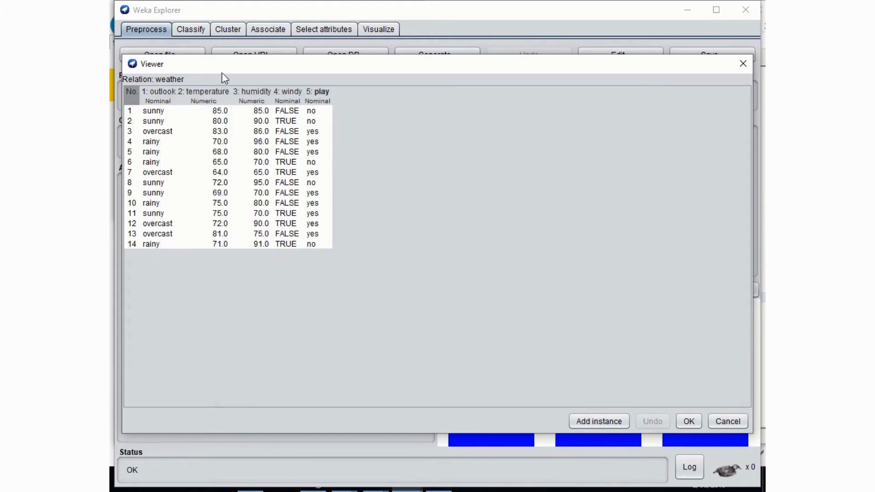
right_click(245, 92)
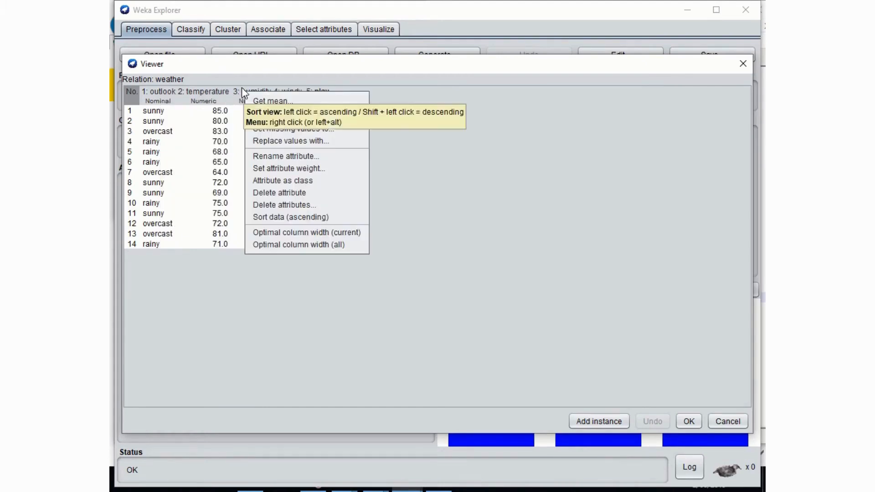
right_click(246, 94)
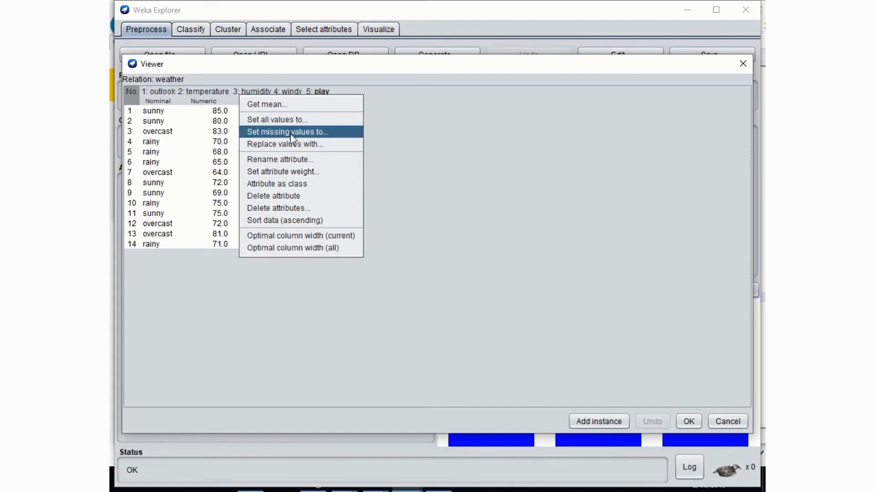
click(227, 137)
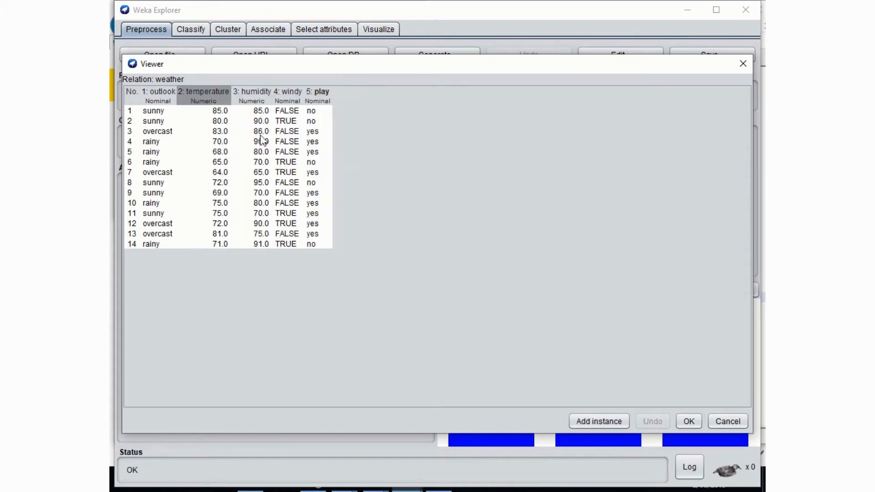
click(264, 96)
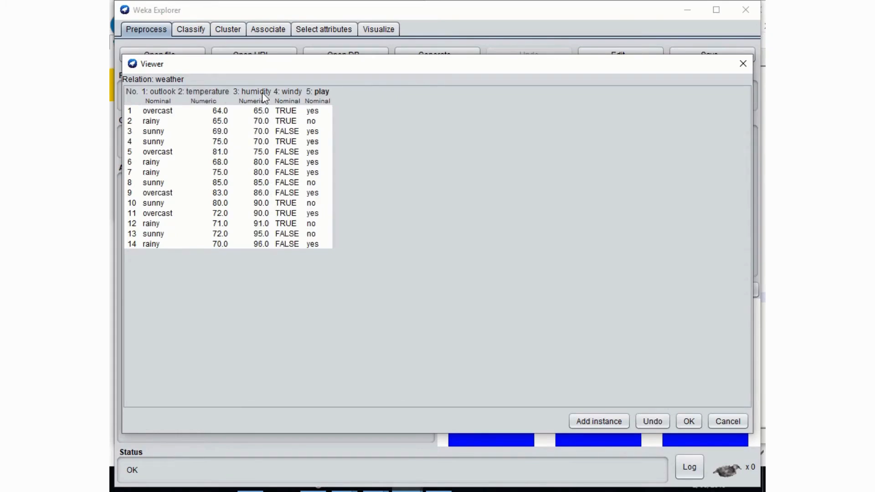
right_click(262, 94)
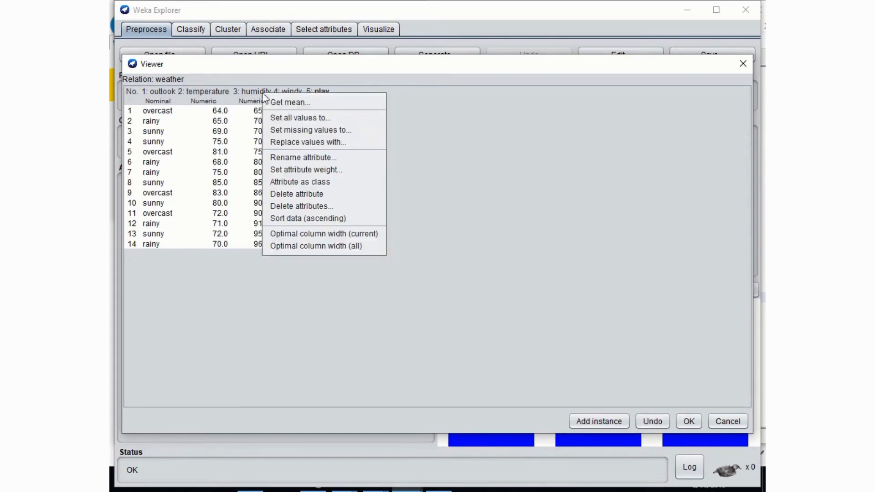
click(327, 143)
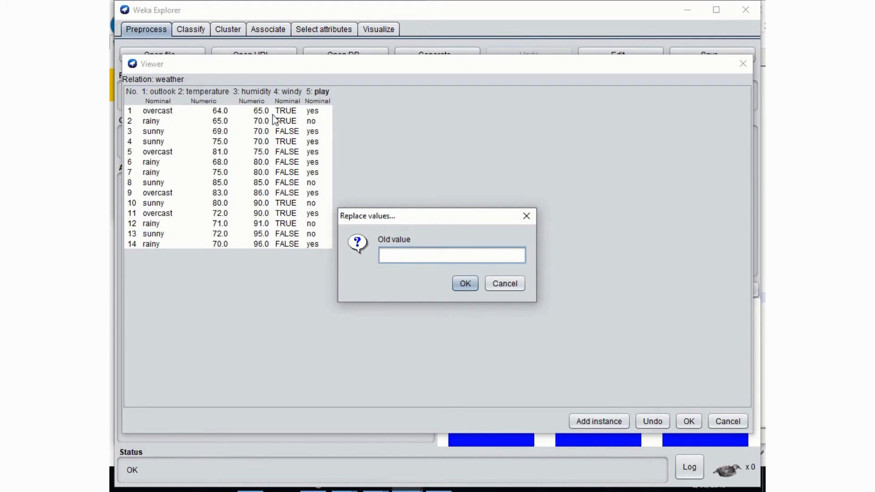
text(65)
key(Return)
click(505, 283)
right_click(258, 97)
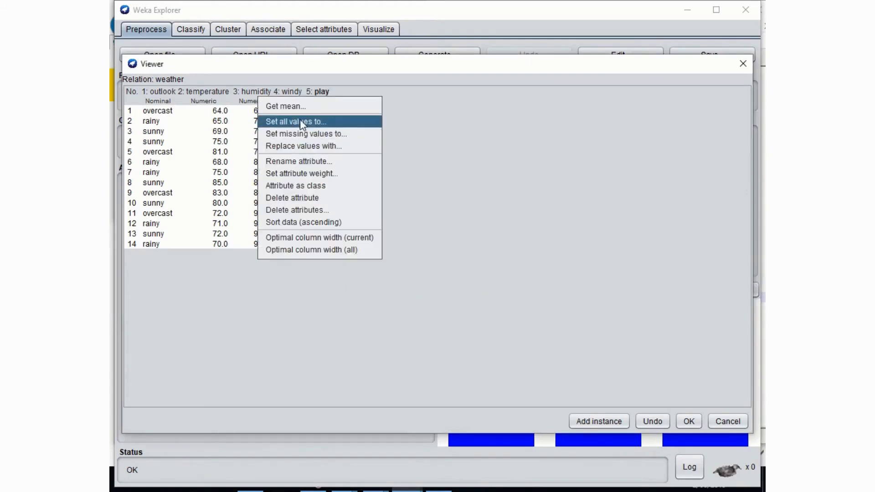
click(300, 121)
click(505, 284)
Replace the humidity value 65.0 with 60.0, and undo the replacement
right_click(252, 90)
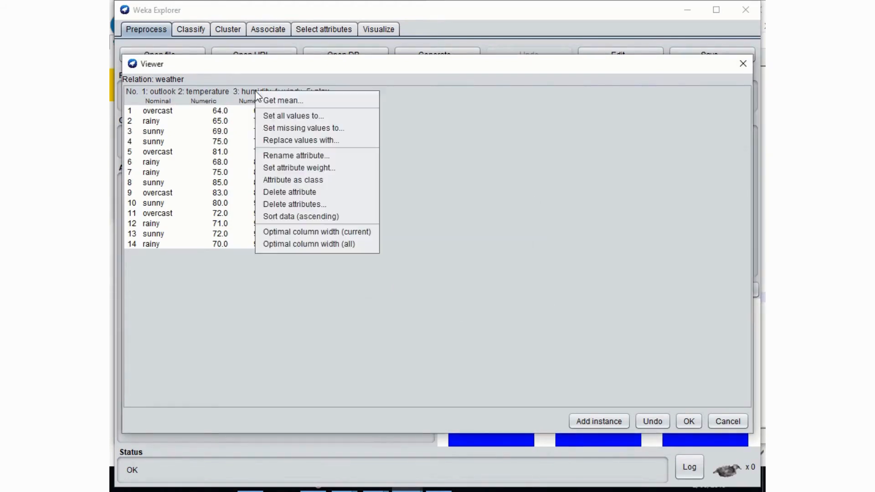
click(284, 138)
click(504, 260)
text(0)
click(470, 283)
text(60.0)
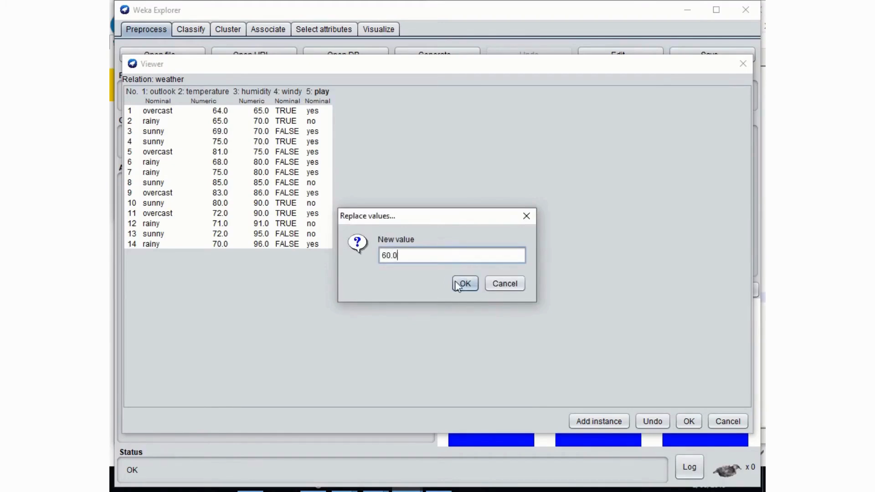
click(466, 283)
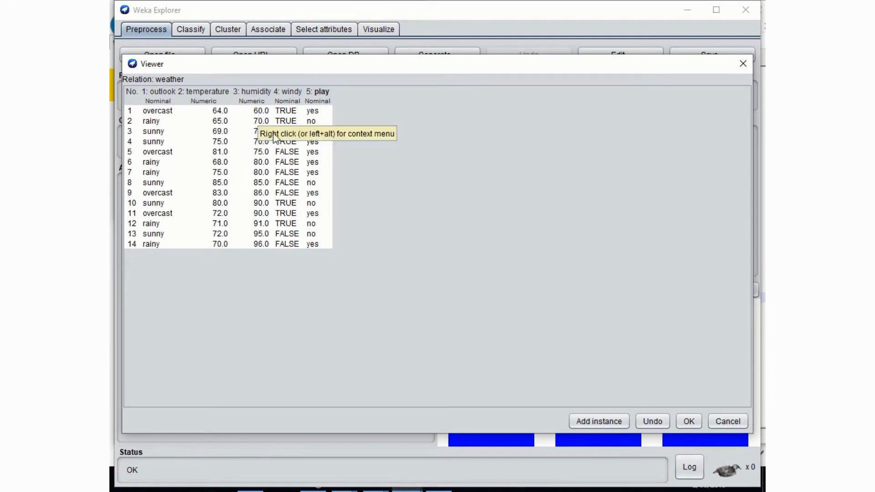
click(651, 421)
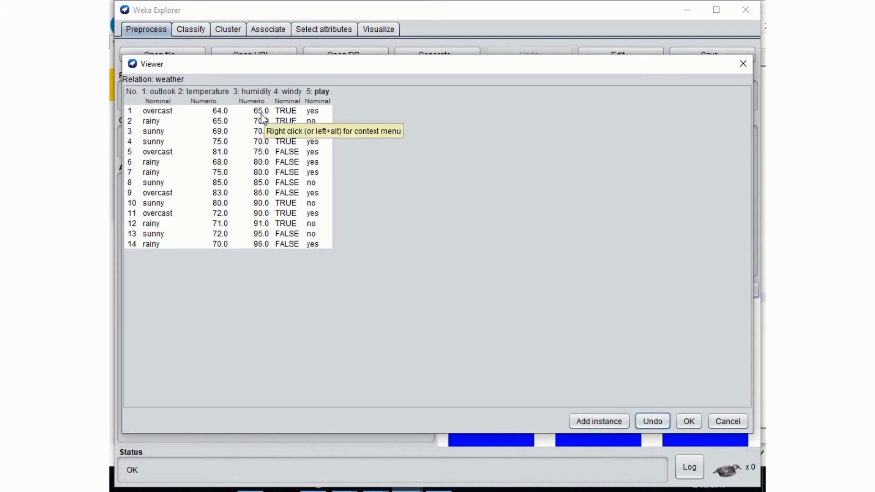
Review the humidity column's commands again and apply its ascending data sort
right_click(257, 96)
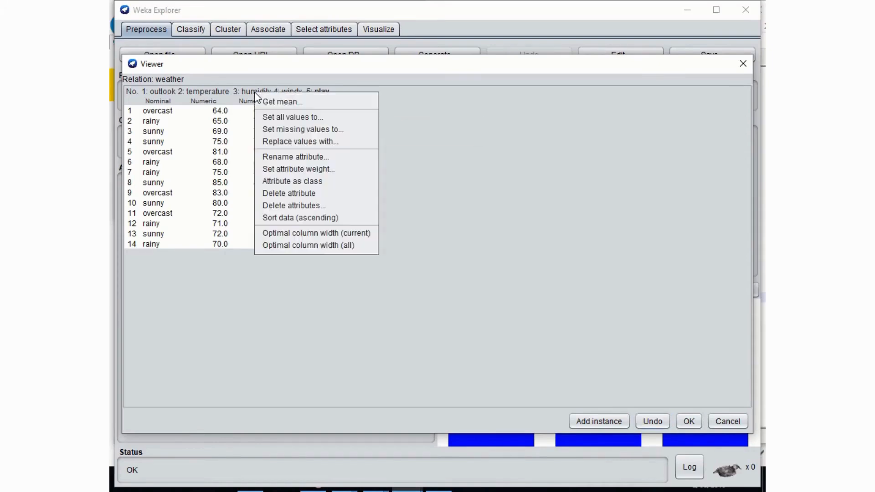
right_click(247, 91)
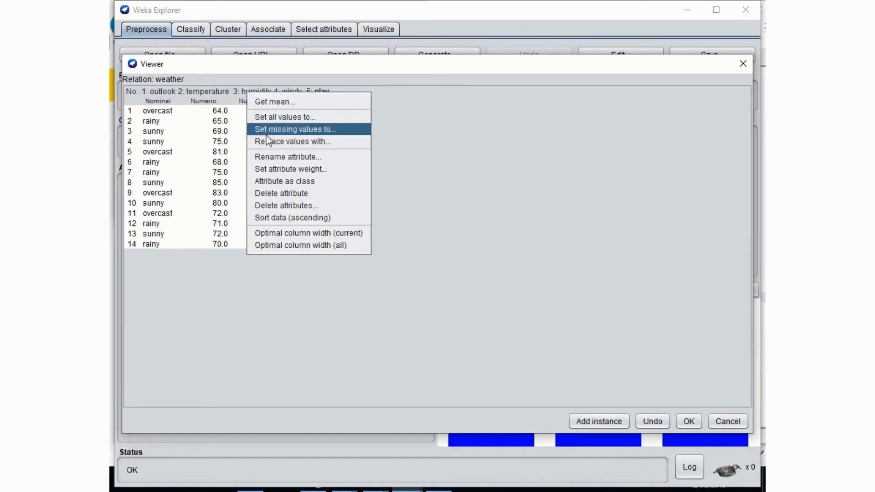
click(224, 135)
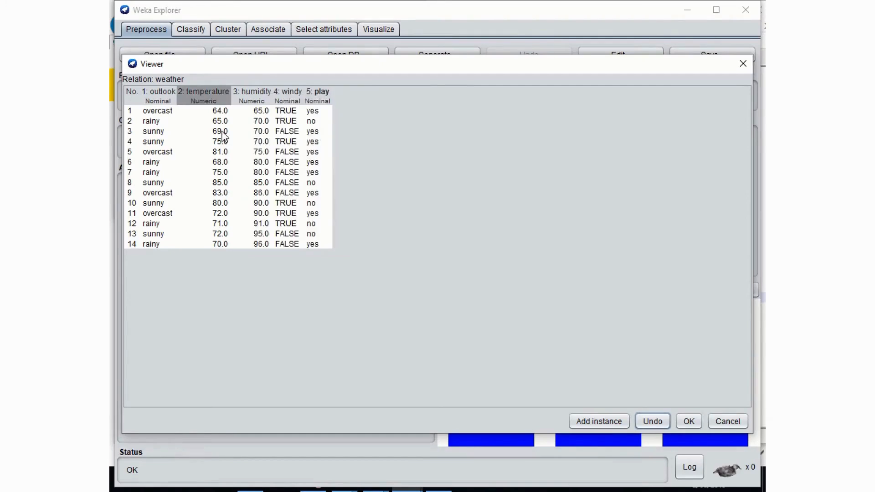
right_click(250, 90)
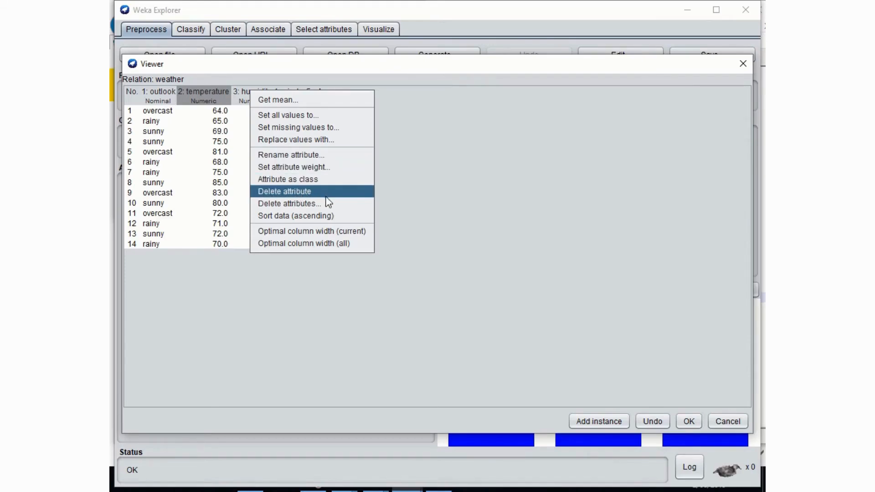
click(295, 216)
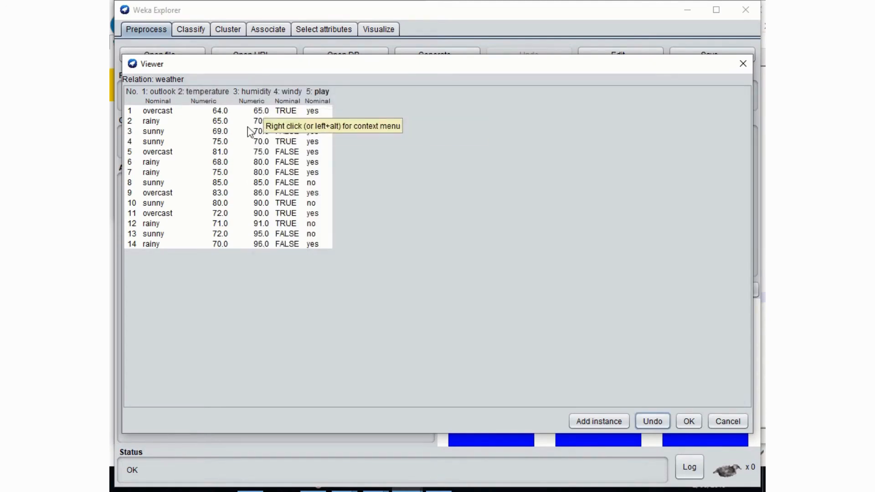
Set the humidity column and all other columns to optimal width, and accept the edited weather data
right_click(261, 101)
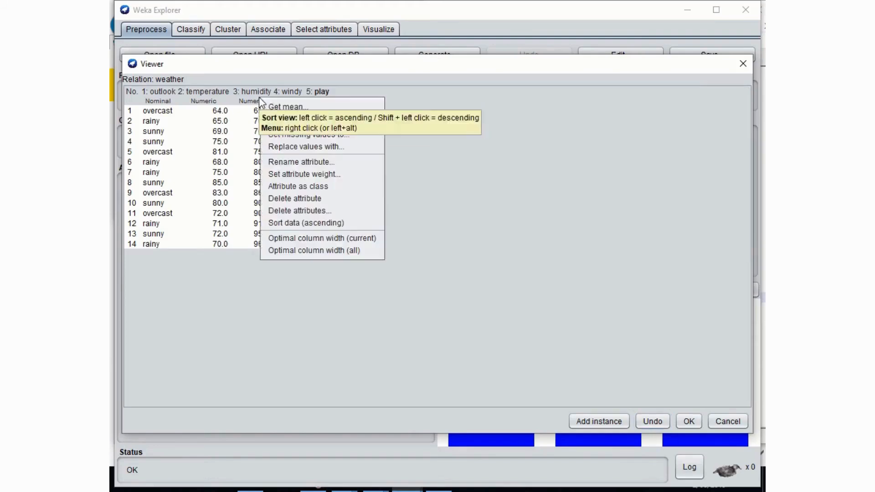
click(321, 239)
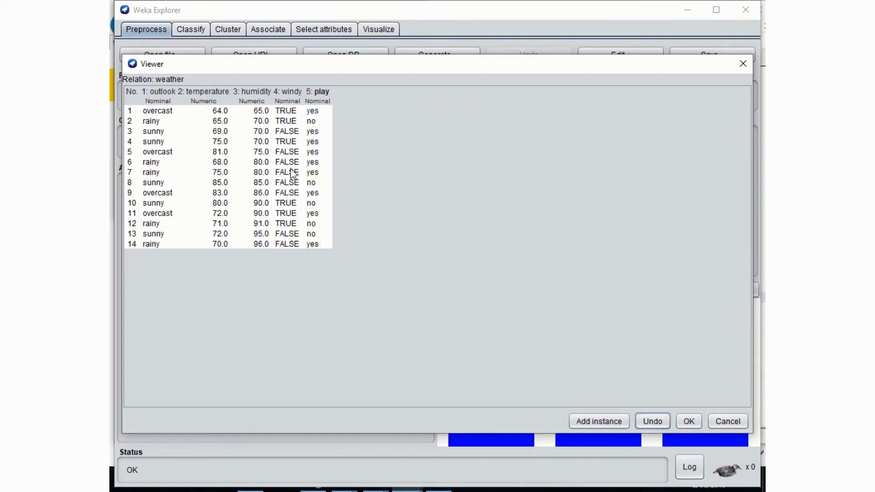
right_click(251, 97)
click(315, 249)
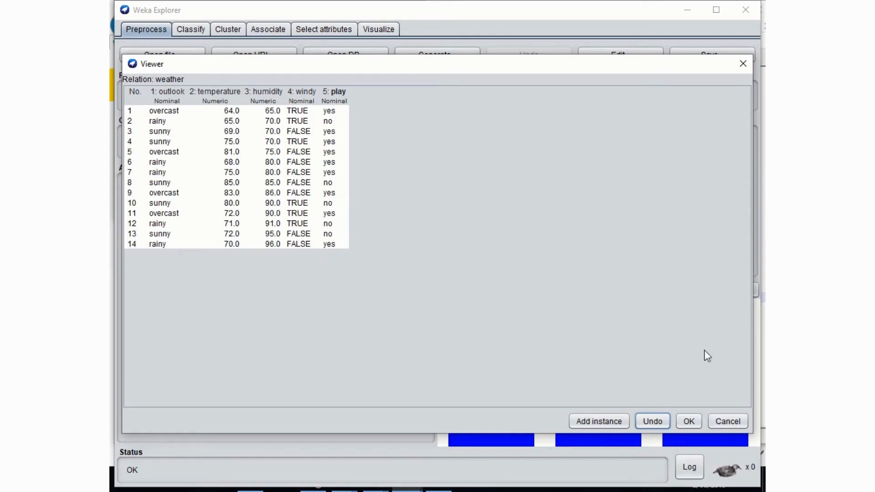
click(689, 421)
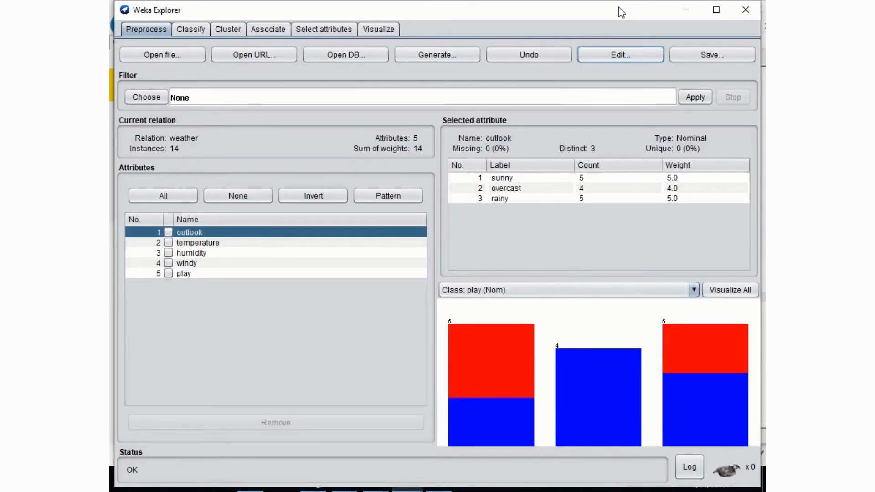
Save the weather dataset in the data folder as a comma-separated CSV file named weather.numeric
click(708, 55)
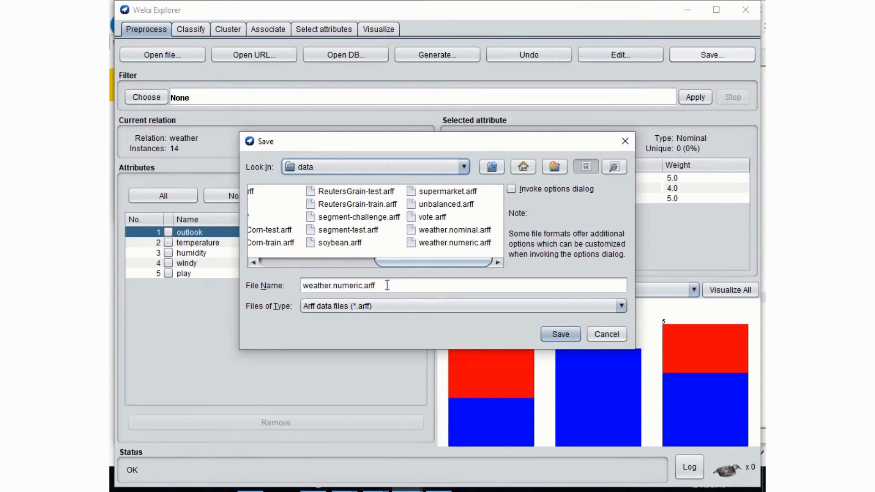
click(376, 307)
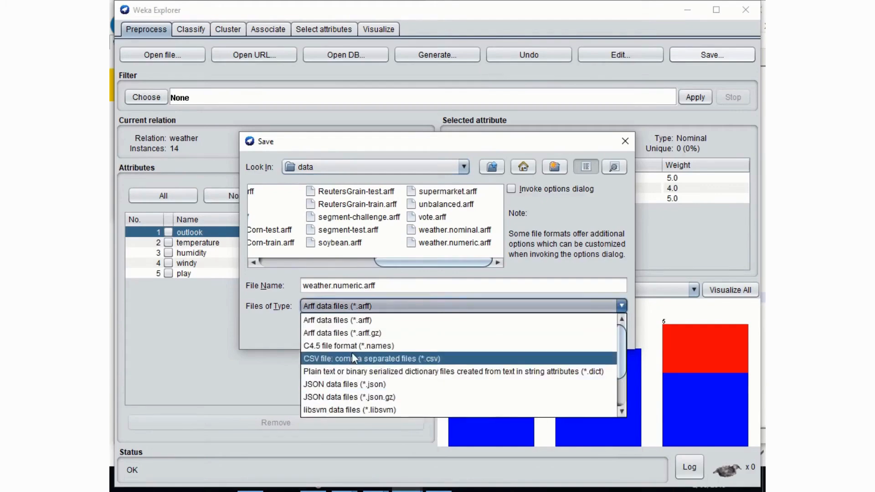
click(362, 359)
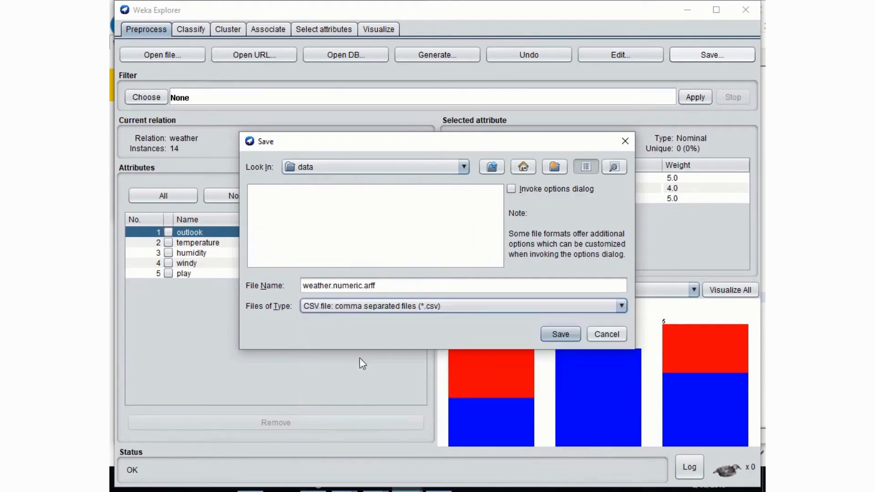
click(364, 287)
drag(364, 287, 412, 289)
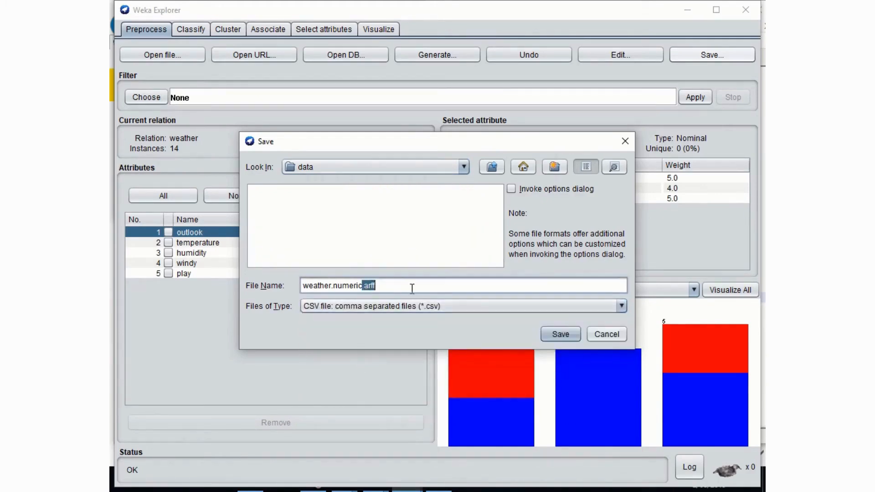
key(BackSpace)
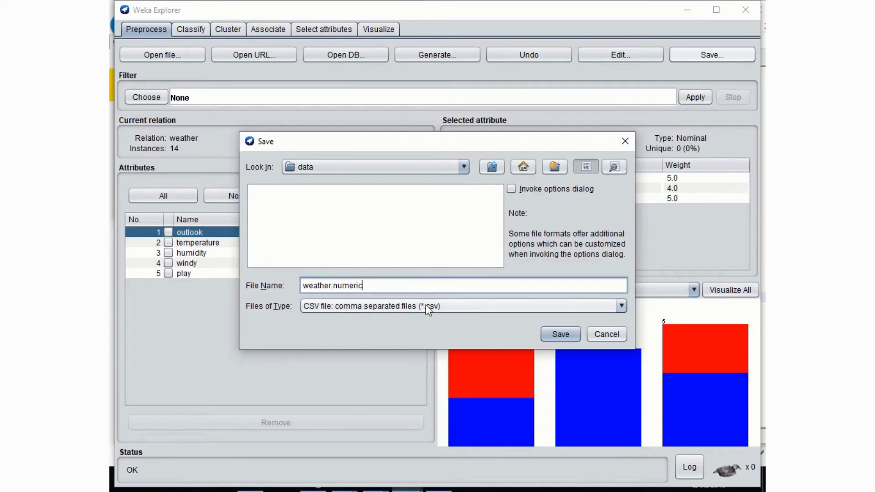
click(551, 334)
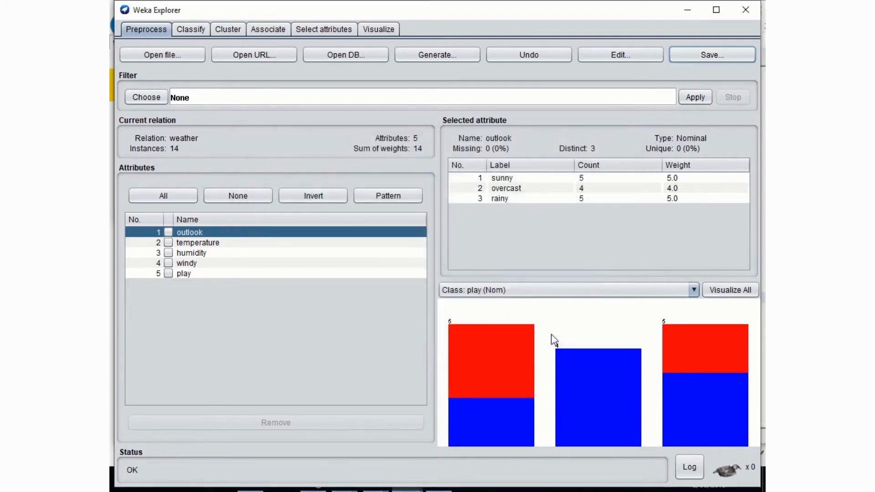
Switch to File Explorer and look for the saved weather.numeric CSV in the Weka data folder, sorting the files by date modified
key(alt+Tab)
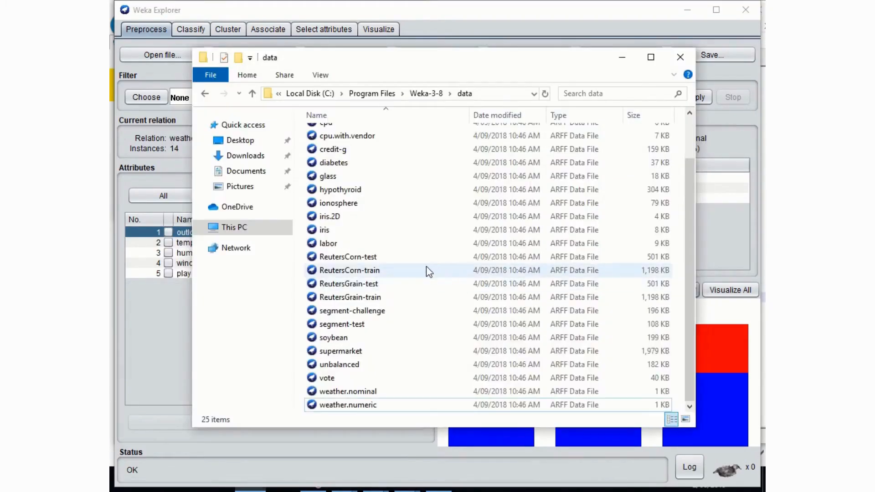
scroll(426, 267, up, 2)
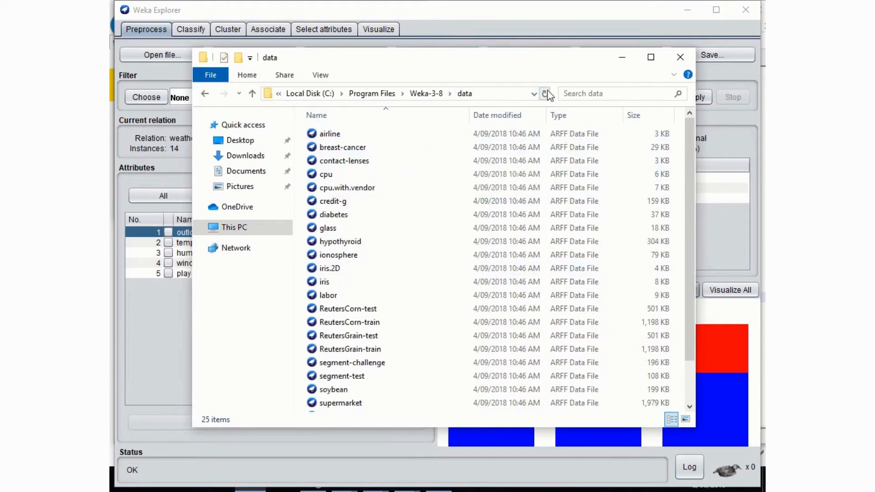
scroll(466, 213, down, 2)
scroll(466, 212, up, 2)
scroll(464, 212, down, 2)
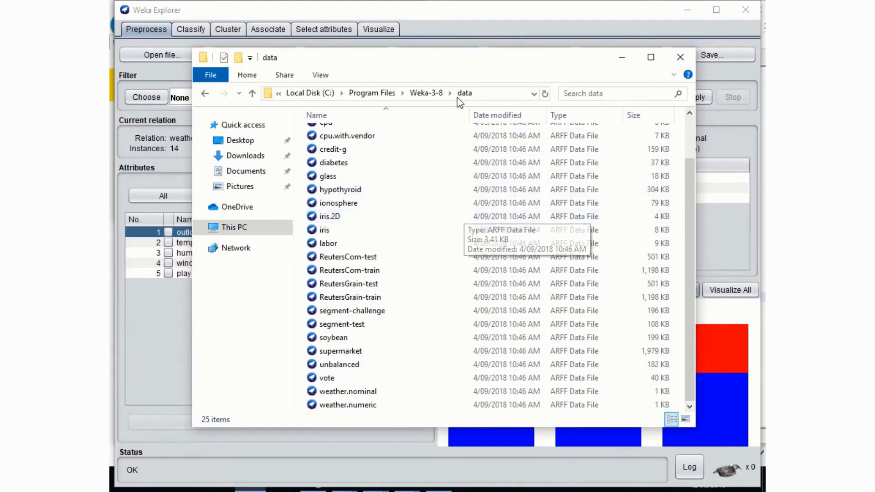
click(510, 118)
scroll(465, 240, down, 2)
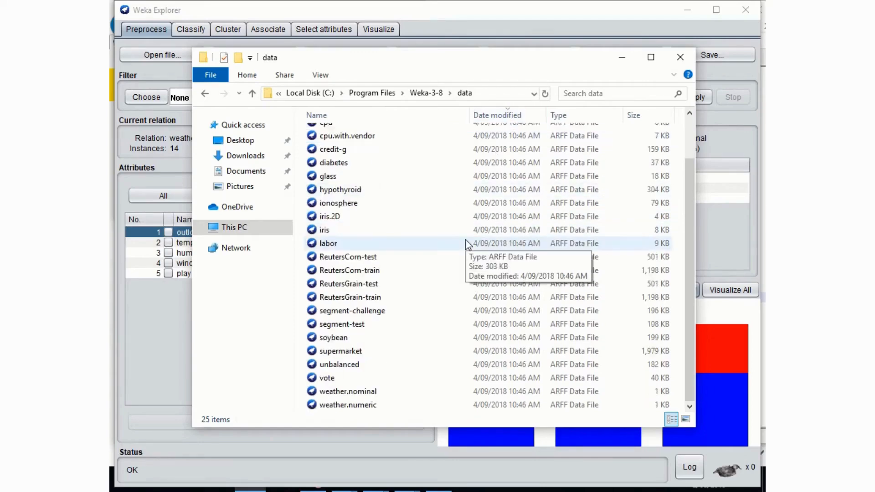
drag(688, 315, 682, 265)
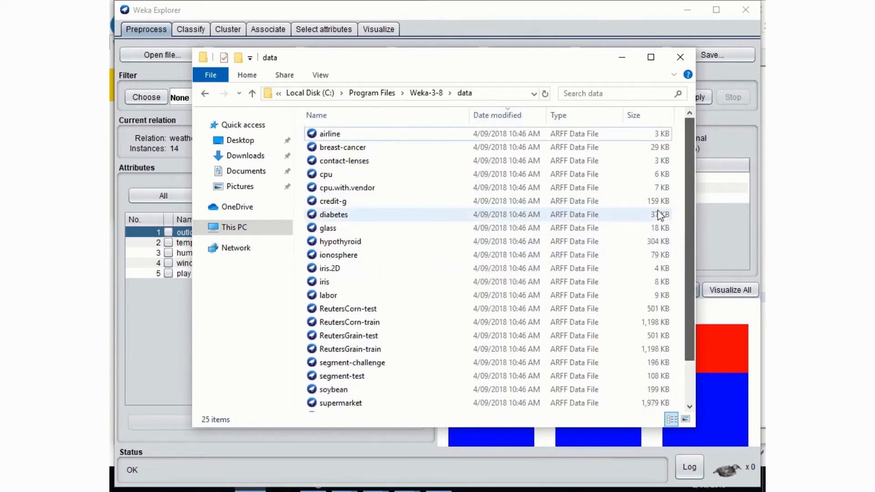
Switch back to Weka Explorer and save the weather dataset again as weather.numeric.csv in the data folder
click(702, 75)
click(699, 56)
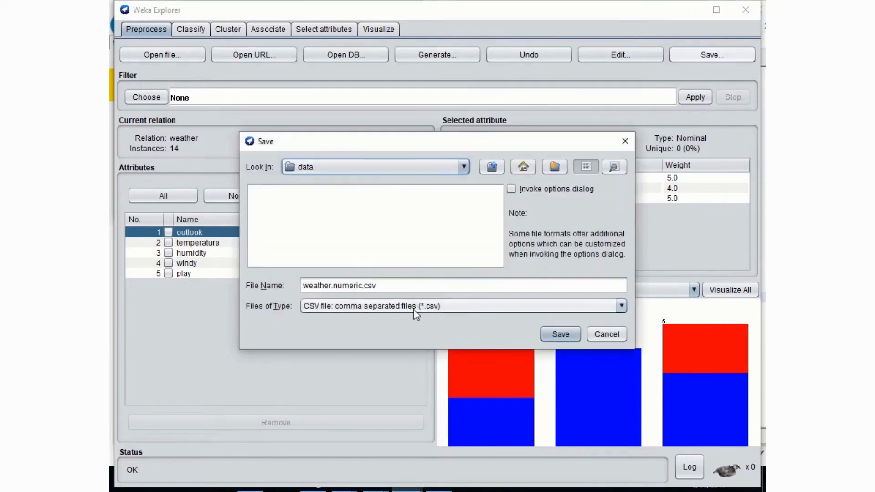
click(554, 336)
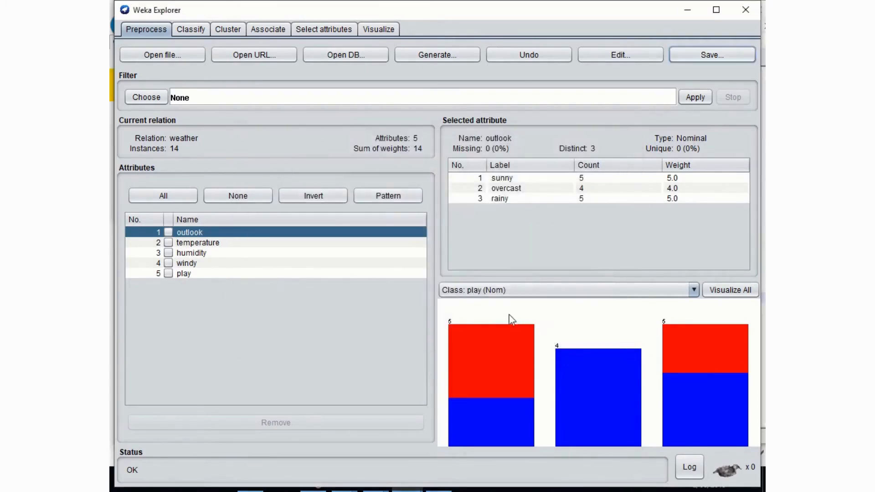
Check the data folder in File Explorer again for the weather.numeric CSV, and return to Weka Explorer
key(alt+Tab)
scroll(397, 290, down, 2)
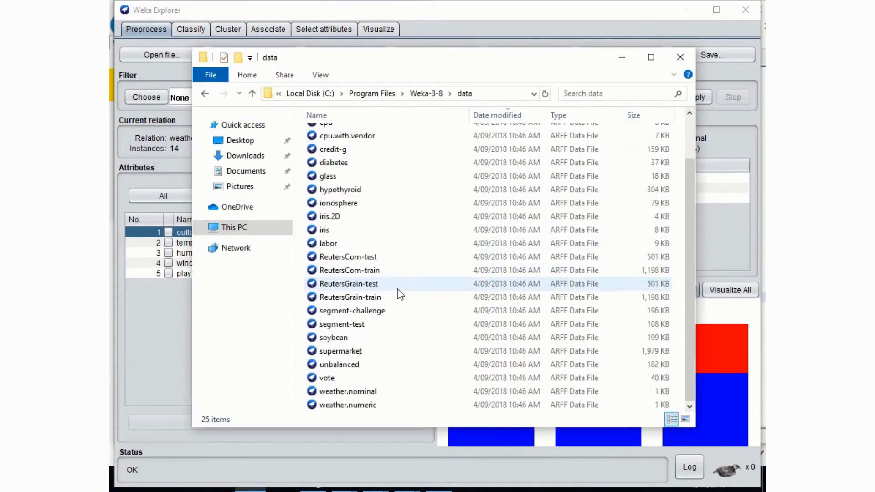
scroll(397, 288, up, 2)
key(alt+Tab)
Open the weather data for editing, add a new instance, and set its outlook to overcast
click(638, 56)
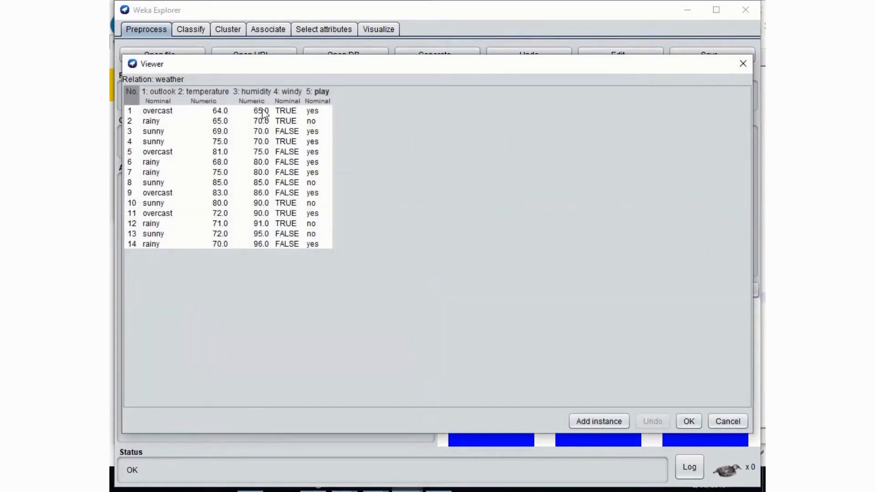
click(263, 111)
right_click(255, 99)
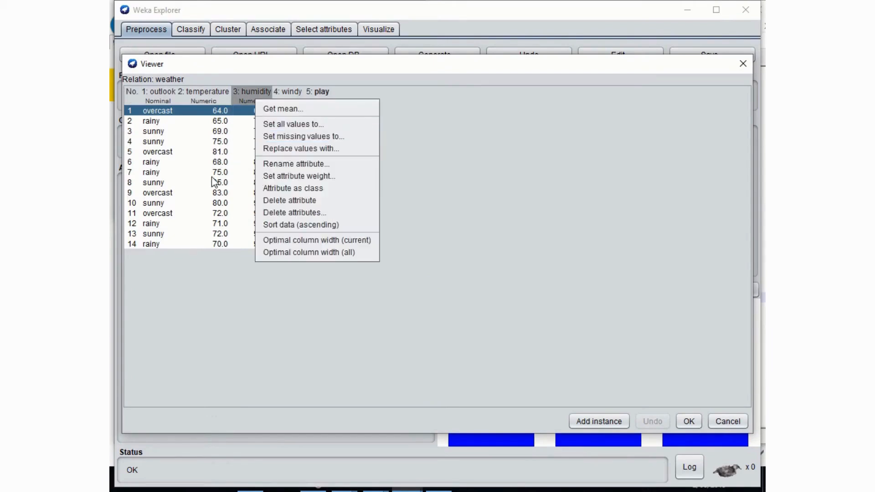
click(186, 169)
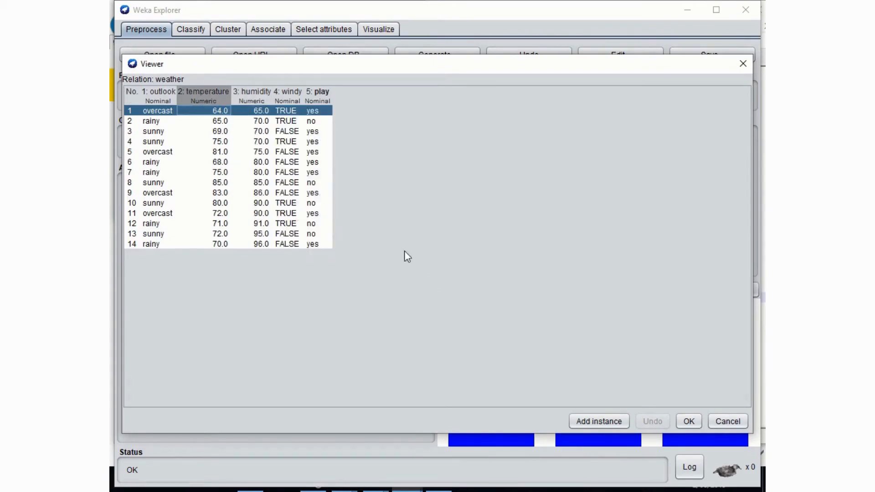
click(587, 423)
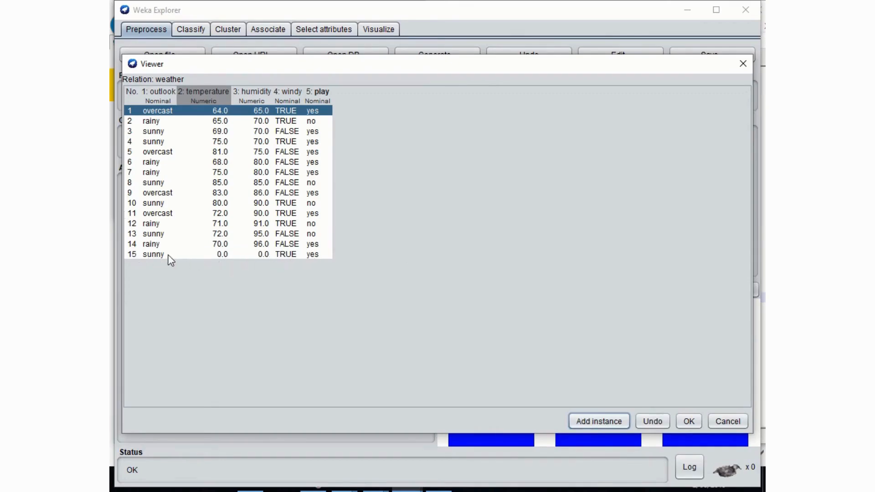
click(150, 256)
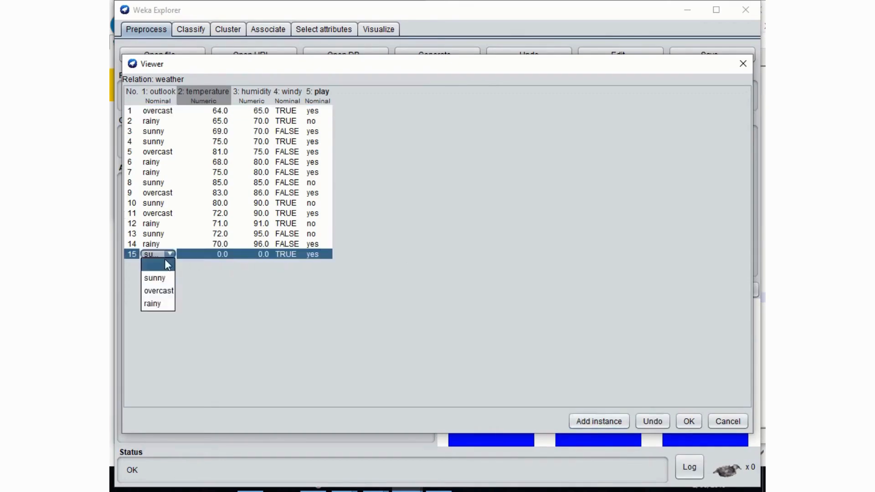
click(167, 292)
Set the new instance's temperature to 72.5 and its humidity to 91
click(221, 256)
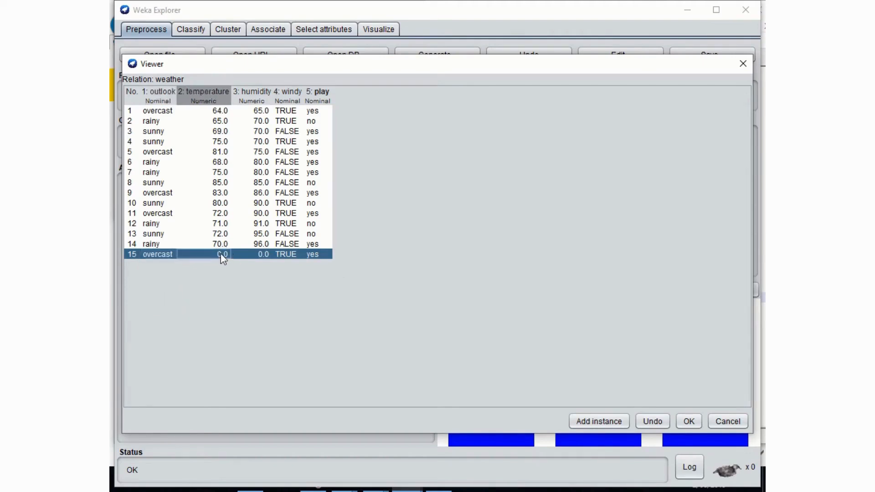
click(223, 258)
text(72.)
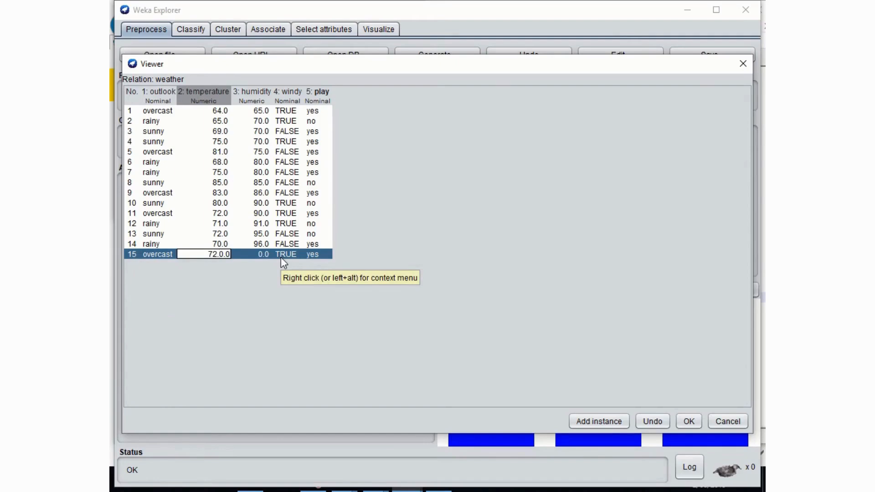
text(5)
key(Delete)
key(Delete)
key(Delete)
double_click(262, 255)
drag(259, 255, 273, 254)
text(91)
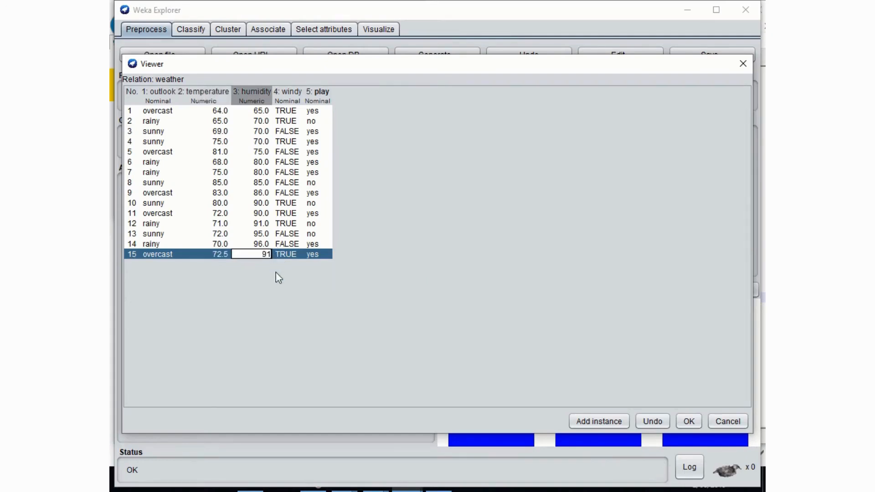
key(Return)
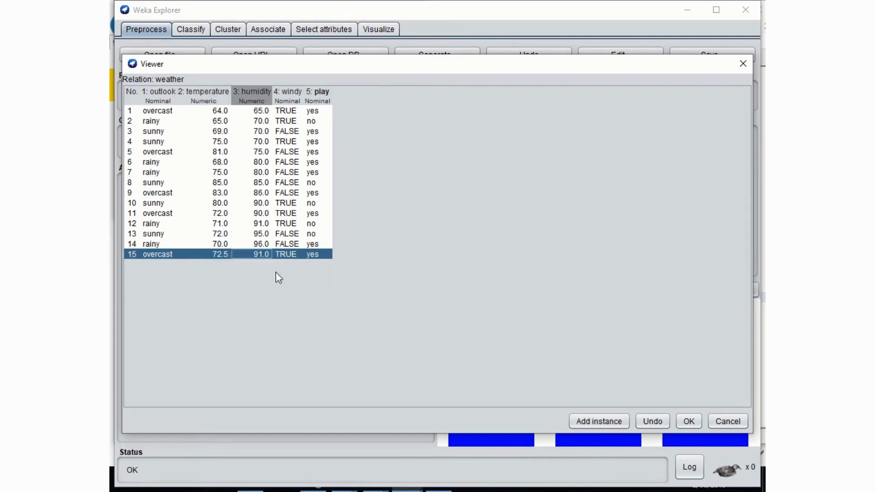
Set the new instance's play value to no and accept the edited weather data
double_click(319, 254)
click(313, 289)
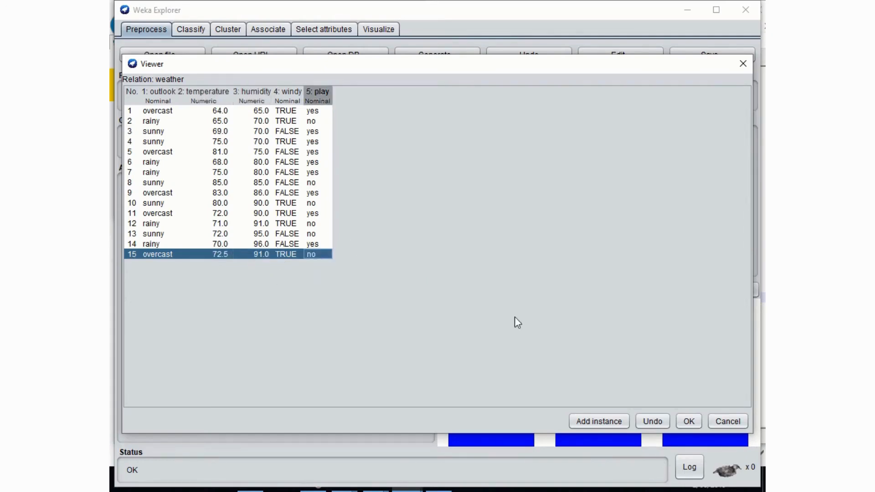
click(688, 421)
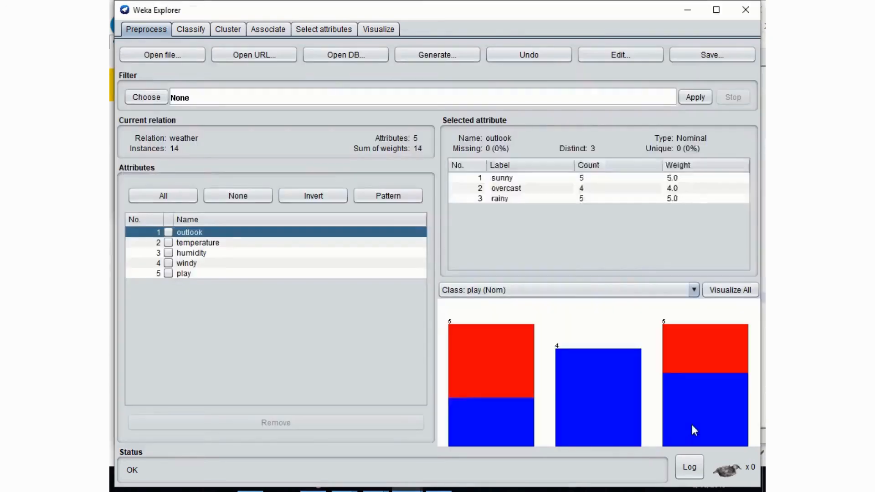
Save the edited weather dataset with its new instance as weather.numeric.csv in the data folder
click(709, 56)
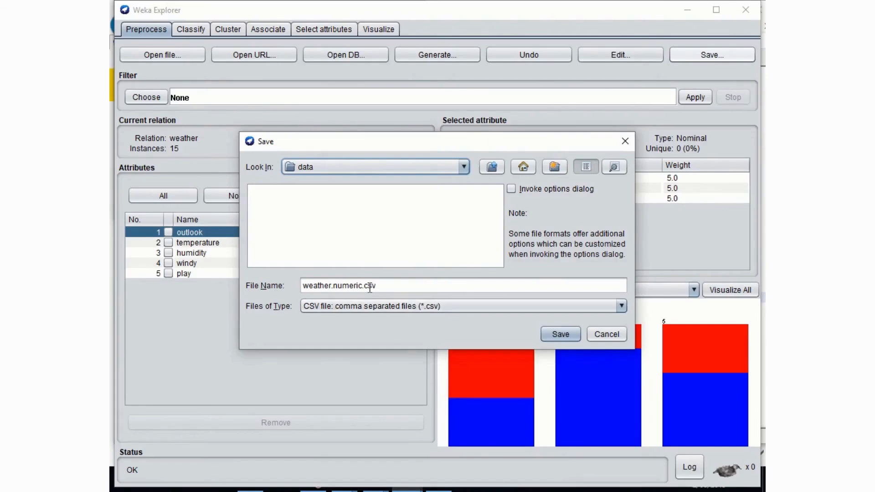
click(559, 335)
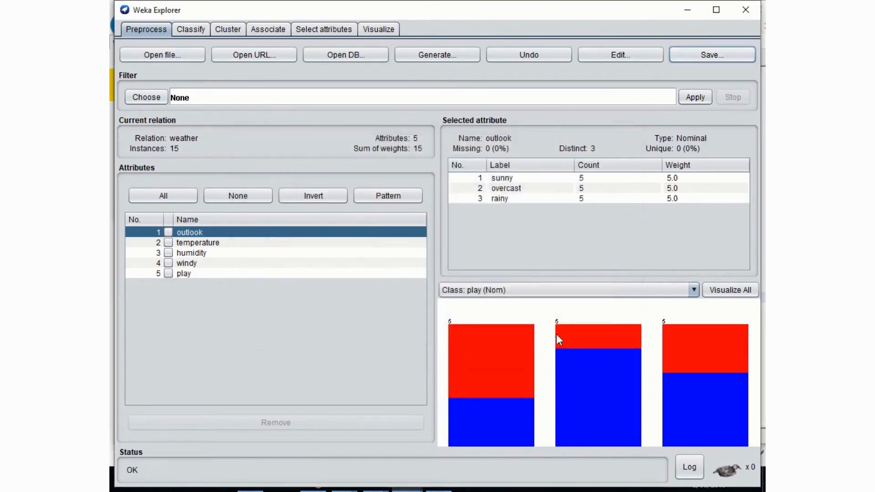
Look through the data folder in File Explorer for the newly saved CSV file, and return to Weka Explorer
click(250, 490)
scroll(379, 294, down, 2)
scroll(379, 294, up, 2)
scroll(379, 299, down, 2)
scroll(379, 299, up, 2)
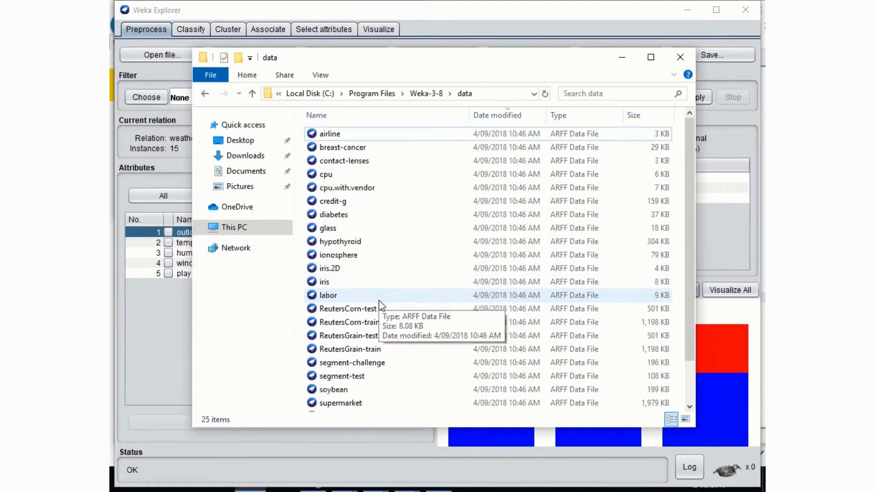
click(503, 96)
key(Escape)
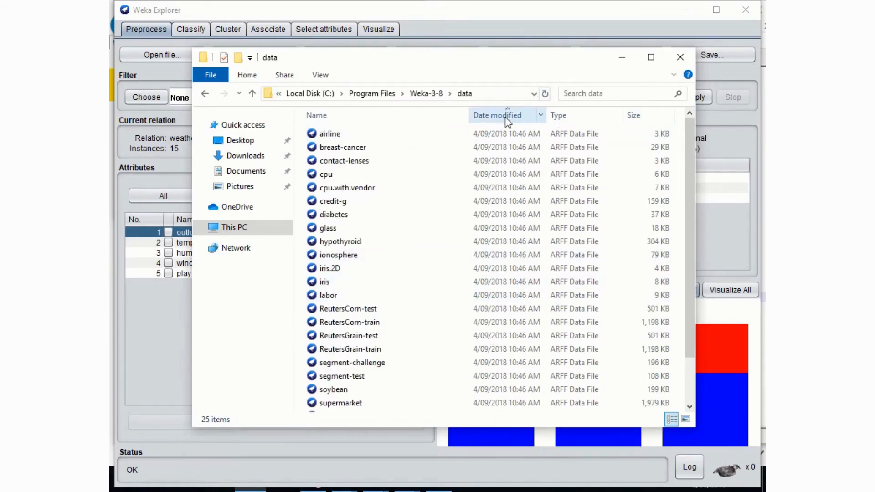
scroll(501, 176, down, 2)
key(alt+Tab)
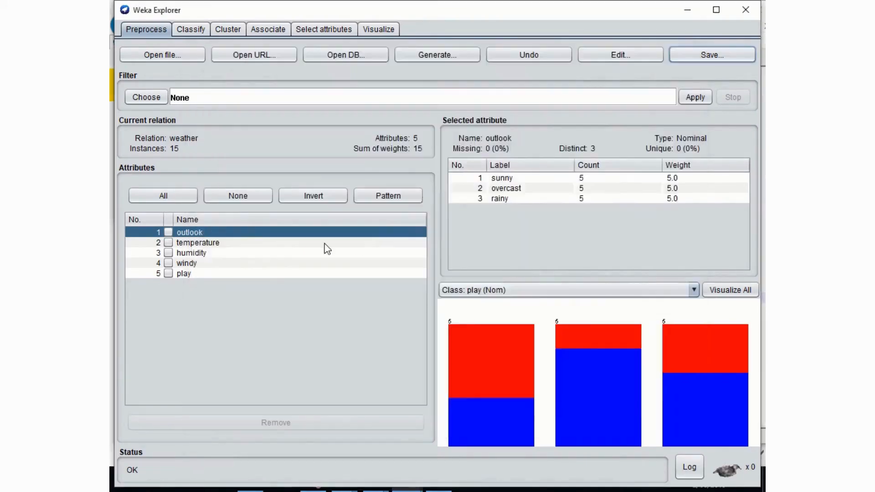
Save the weather dataset as the CSV file weather.numeric.csv in the Downloads folder
click(706, 55)
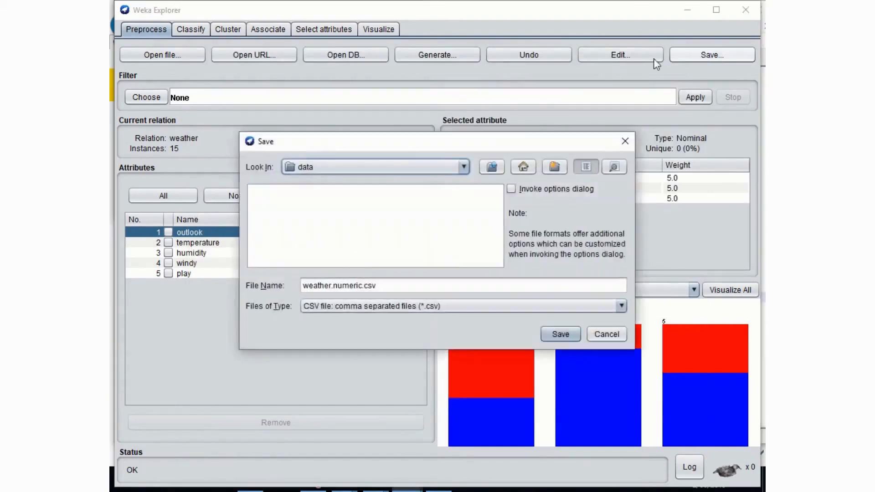
click(395, 169)
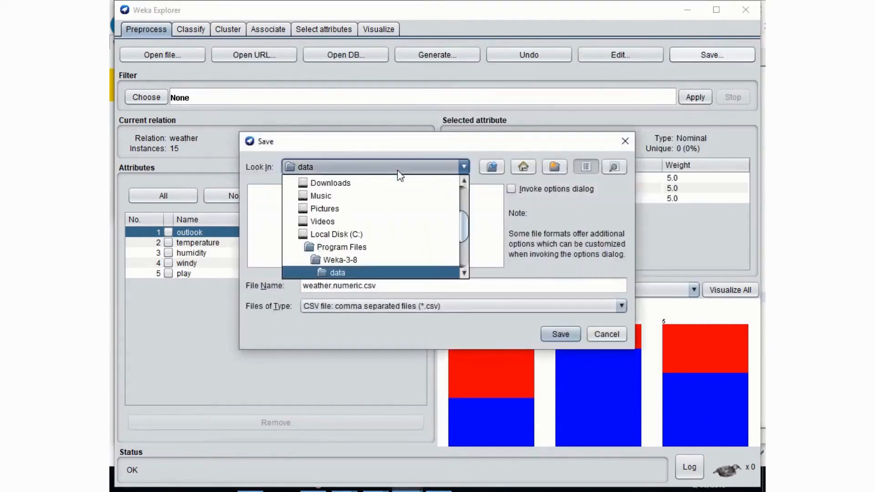
click(362, 193)
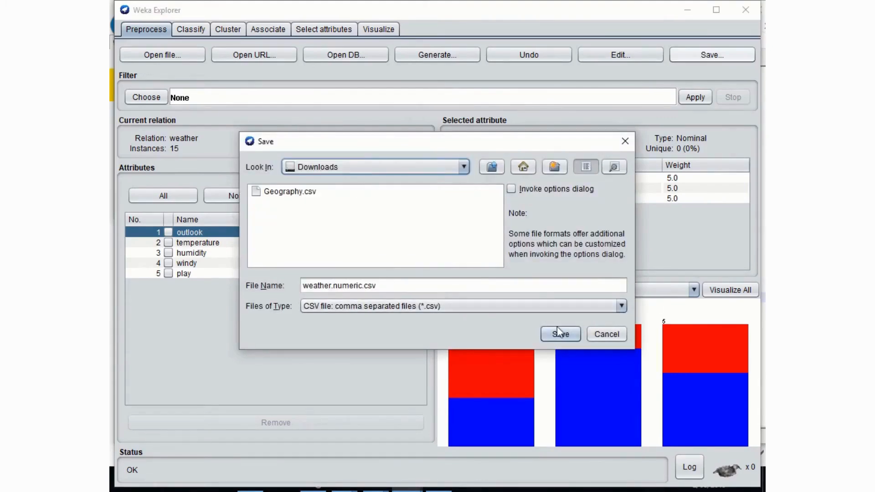
click(570, 335)
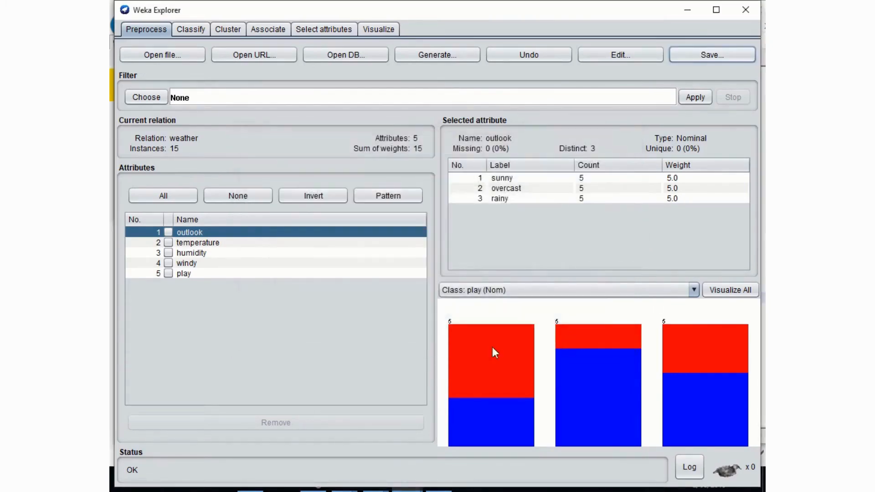
Switch to File Explorer, sort the Downloads folder by date modified, and open the weather.numeric CSV file in Excel
key(alt+Tab)
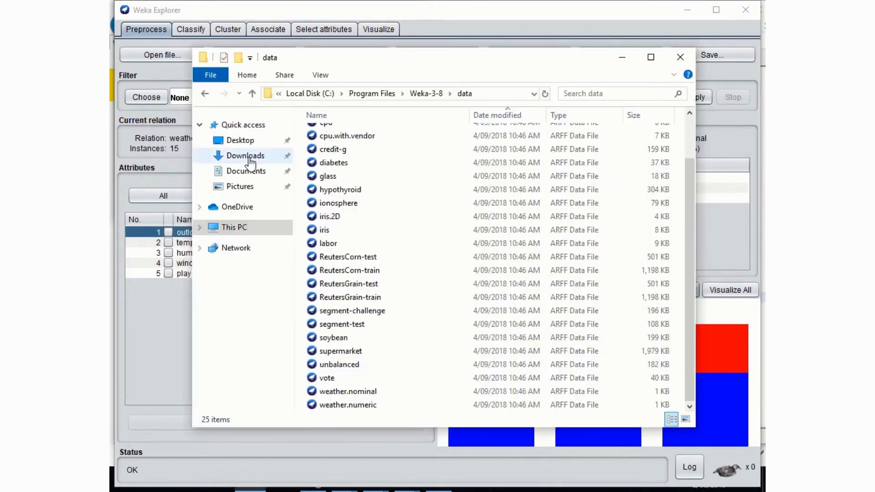
click(246, 156)
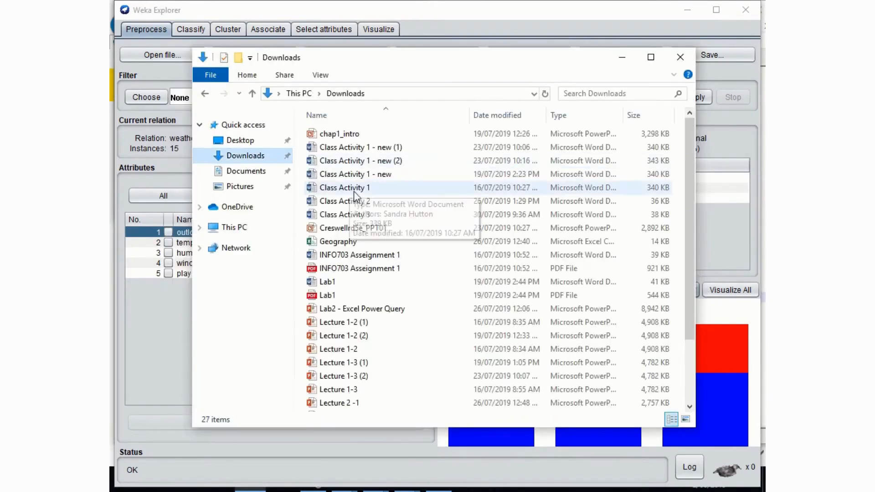
click(487, 116)
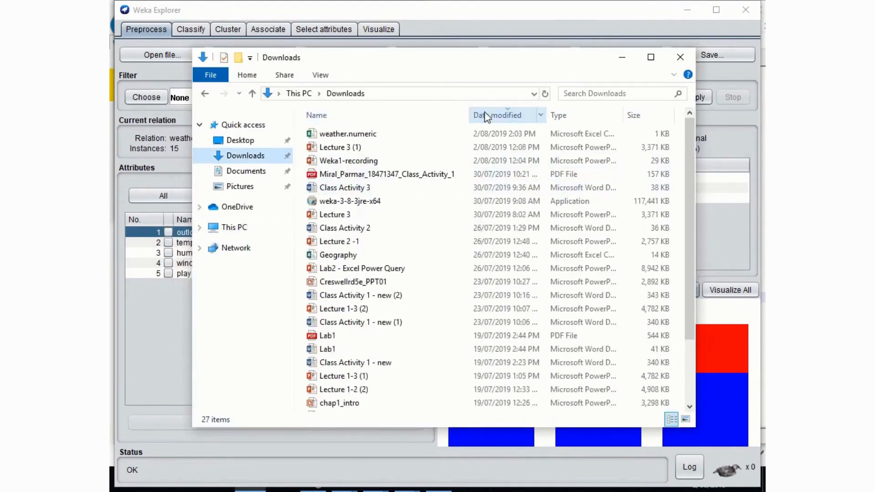
click(351, 137)
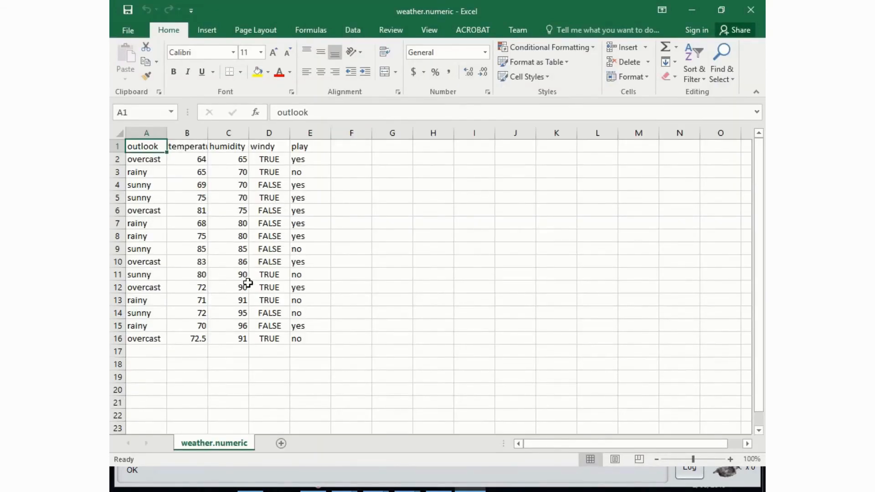
Select the added instance in row 16, columns A to E, to examine its values, and switch back to Weka Explorer
drag(144, 339, 294, 343)
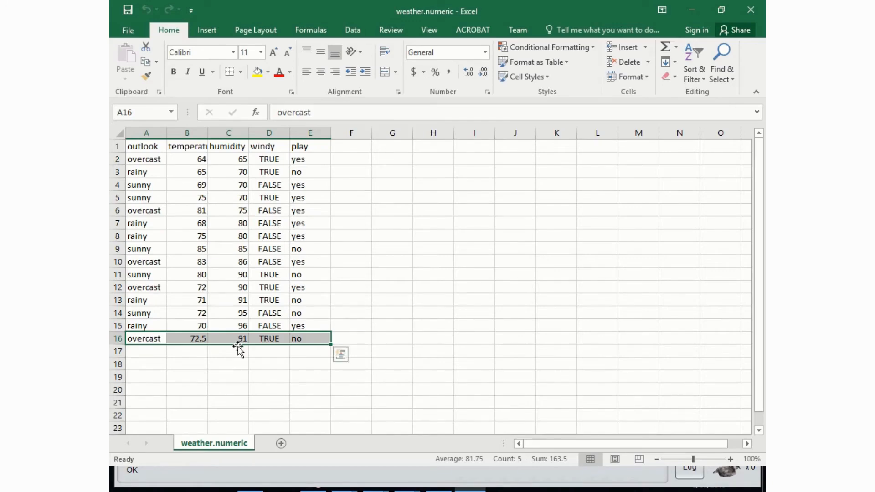
key(alt+Tab)
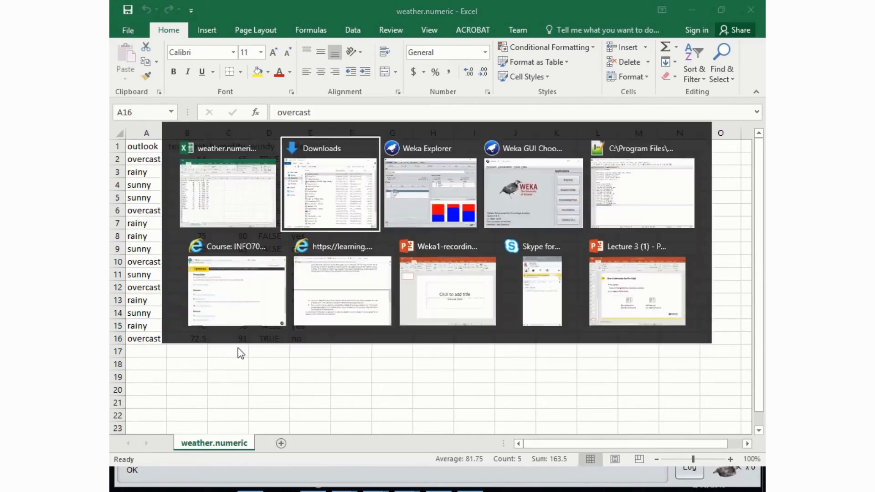
key(alt+Tab)
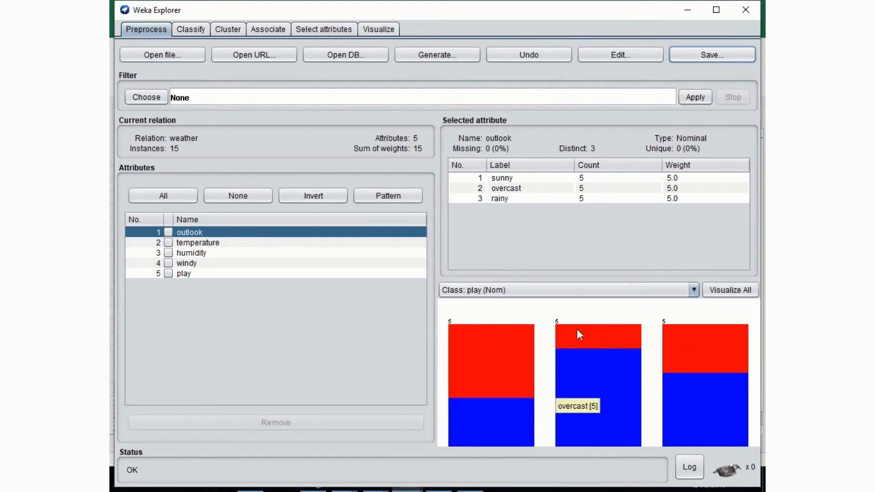
Display the dataset's plot matrix and enlarge the plot with temperature on X and humidity on Y
click(381, 30)
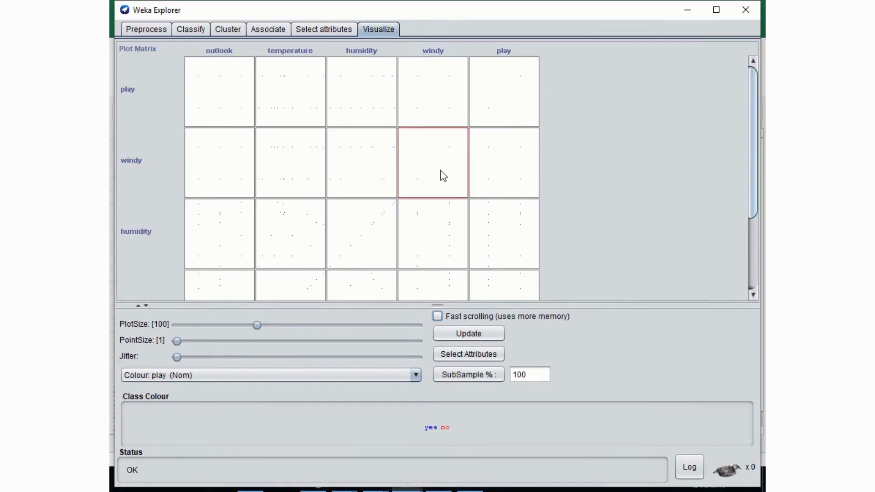
scroll(398, 193, down, 3)
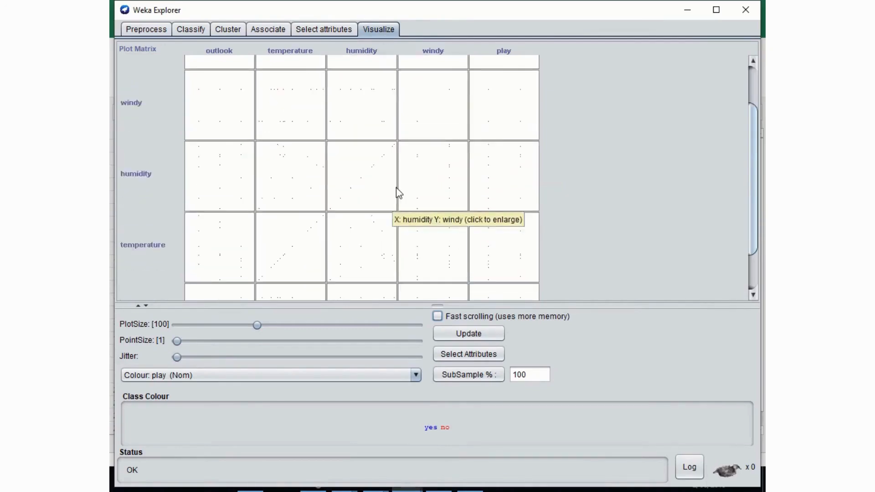
scroll(398, 192, down, 2)
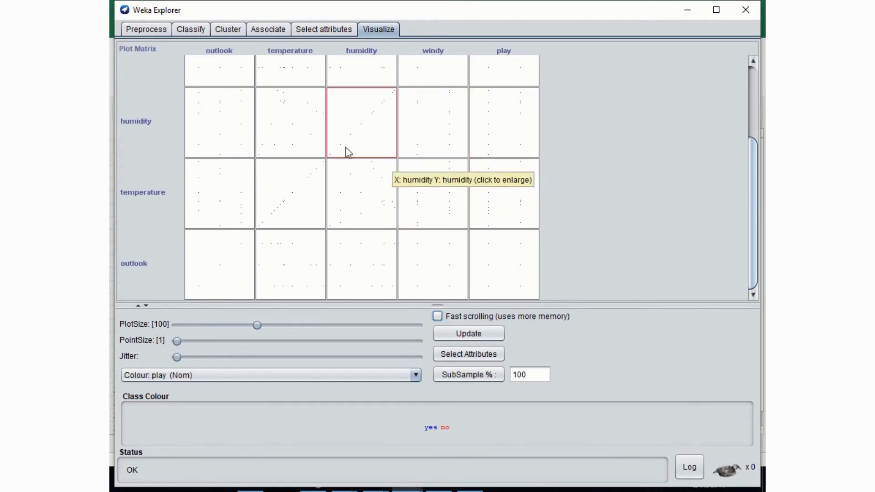
click(294, 136)
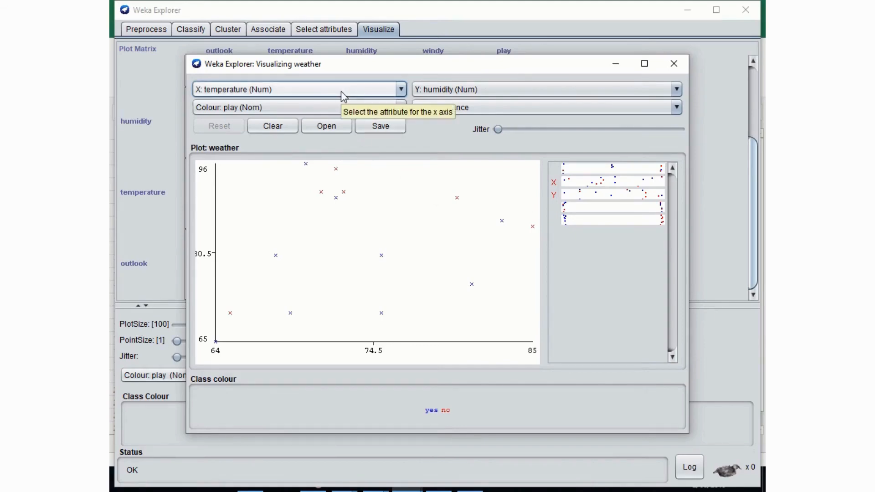
Change the enlarged plot's X axis to windy and after that to outlook, keeping humidity on Y
click(312, 94)
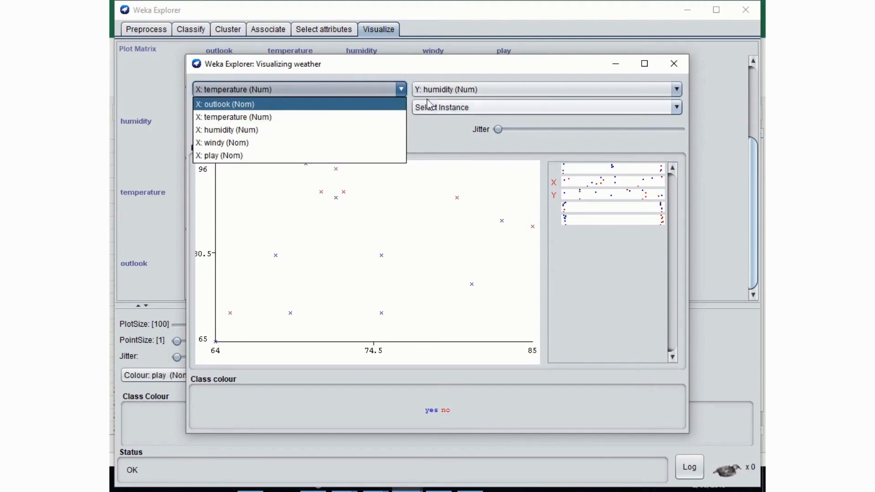
click(246, 144)
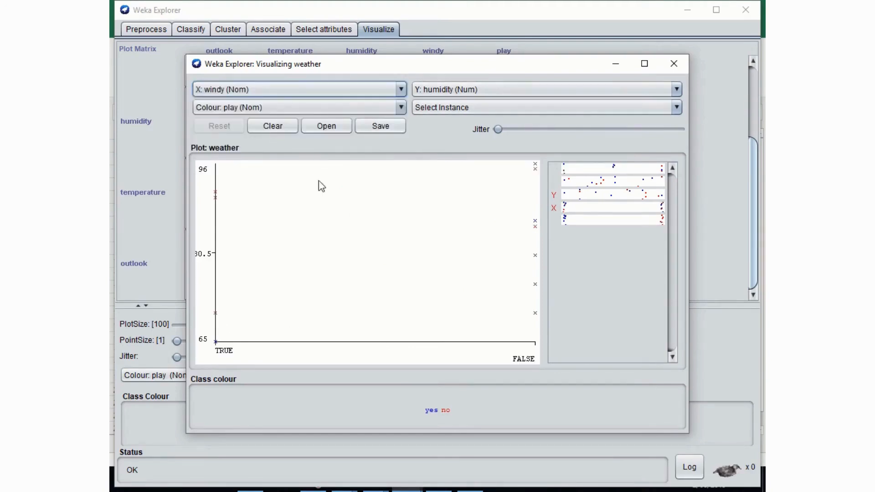
click(294, 89)
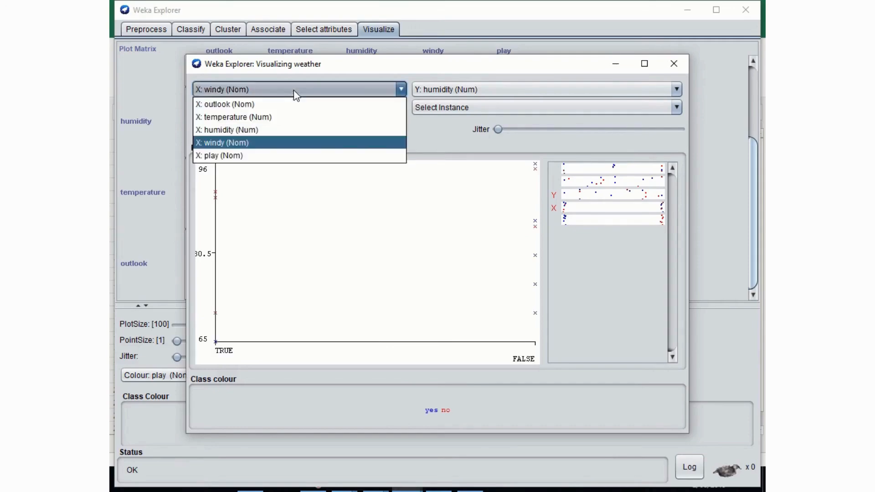
click(274, 102)
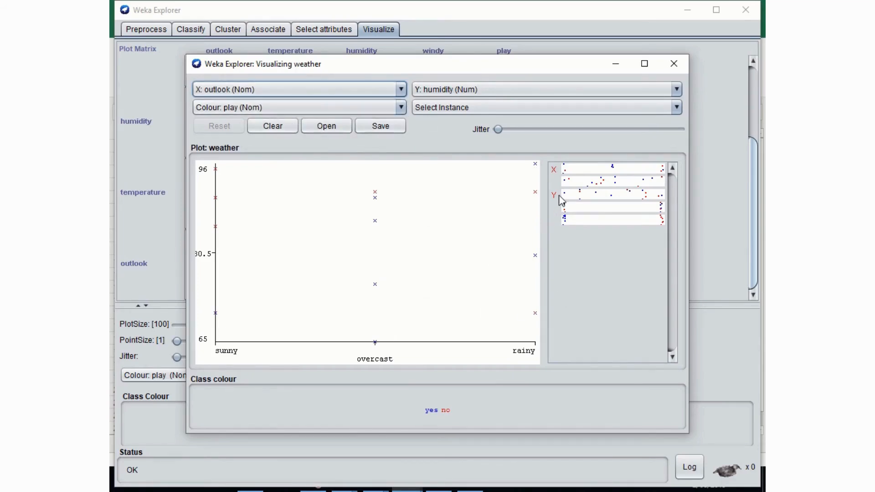
Use the attribute strips to plot temperature, outlook, windy and finally play on the X axis against humidity
click(575, 184)
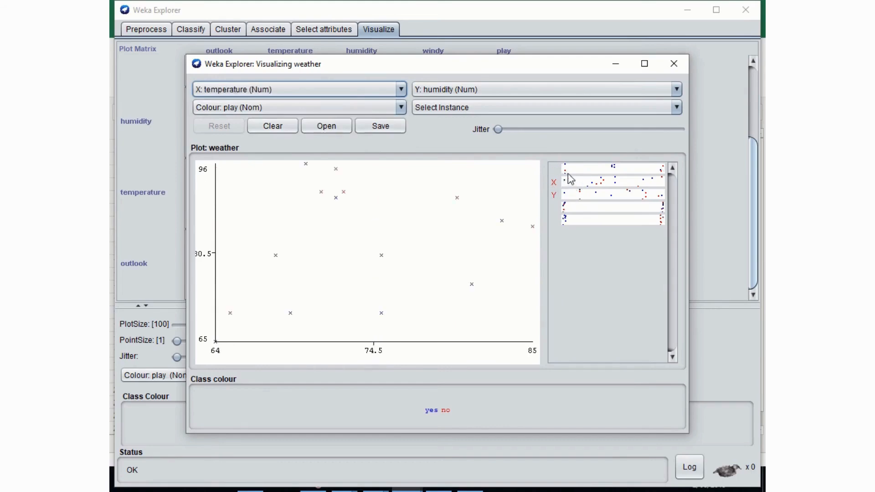
click(569, 169)
click(570, 209)
click(570, 218)
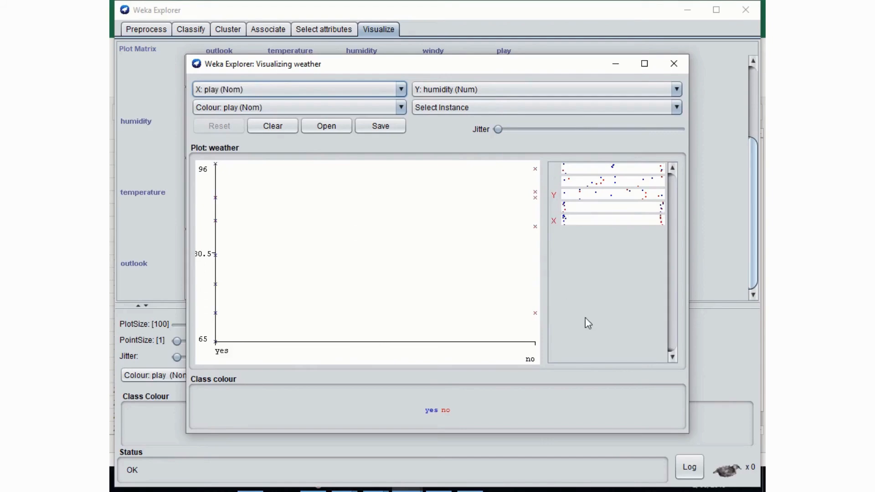
Return to the plot matrix, view the enlarged plot of humidity on X and temperature on Y, and close it
click(675, 64)
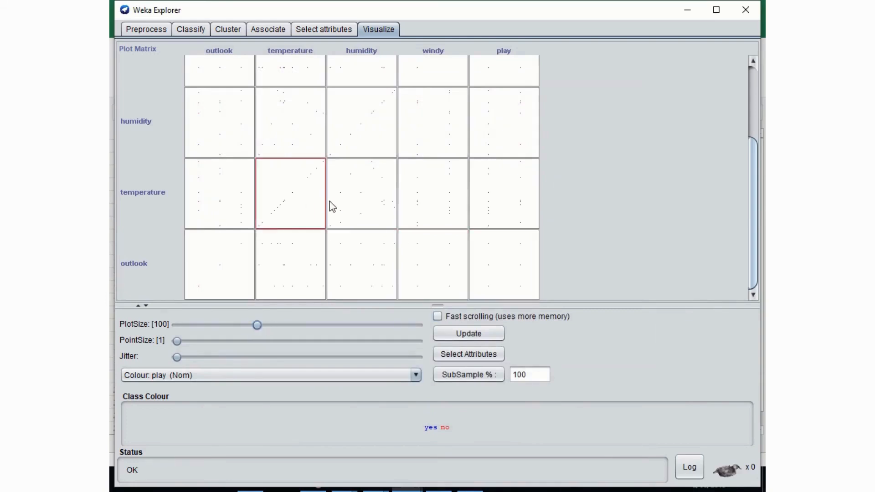
click(355, 207)
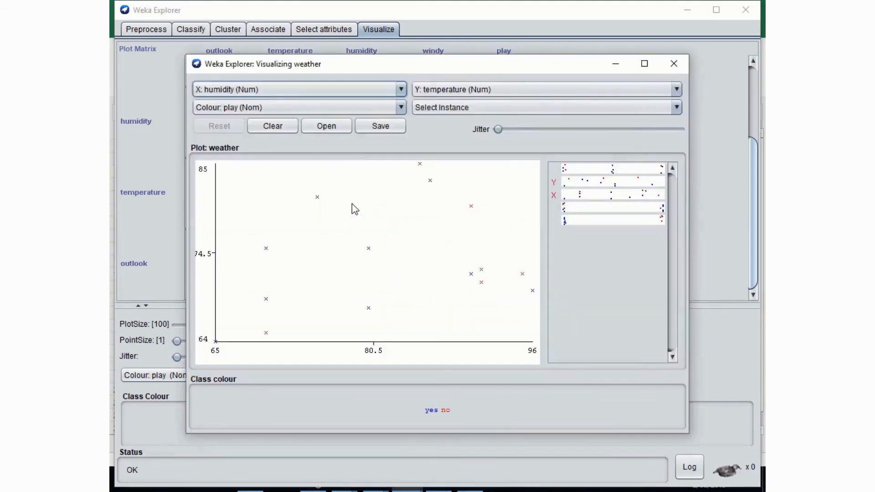
click(674, 63)
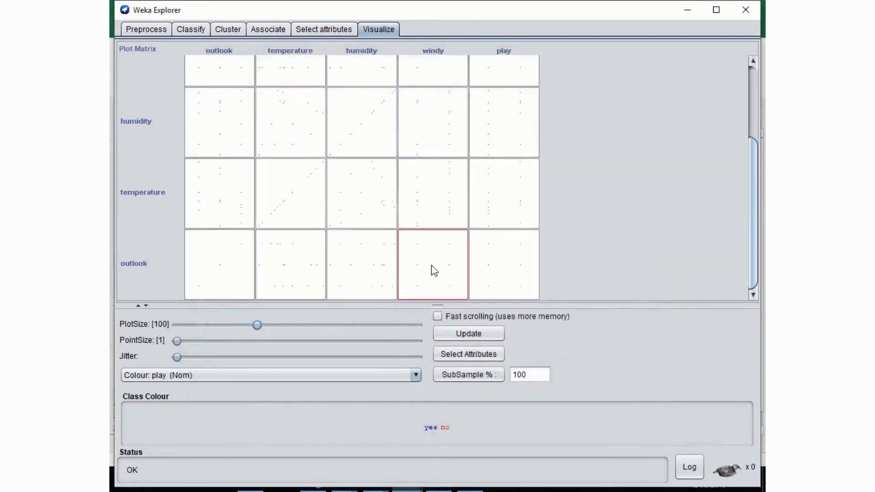
Set the plot size to 120 and the point size to 3 for the plot matrix
drag(256, 325, 289, 333)
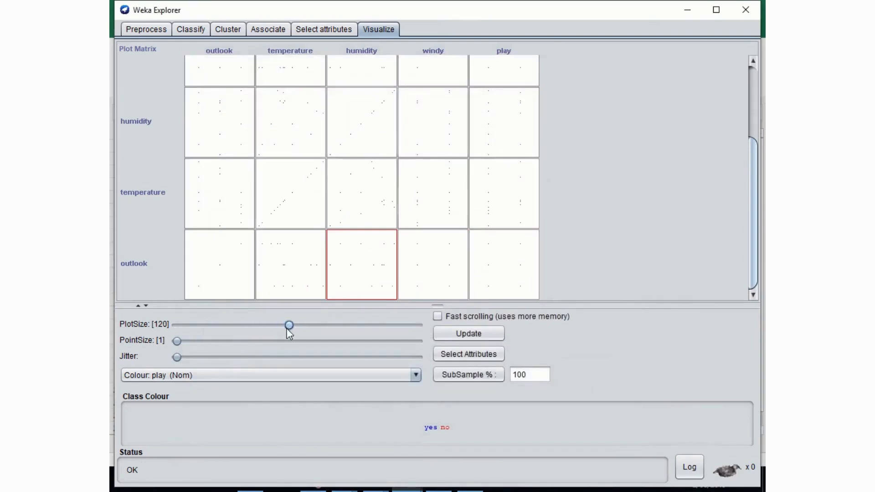
click(278, 348)
click(300, 343)
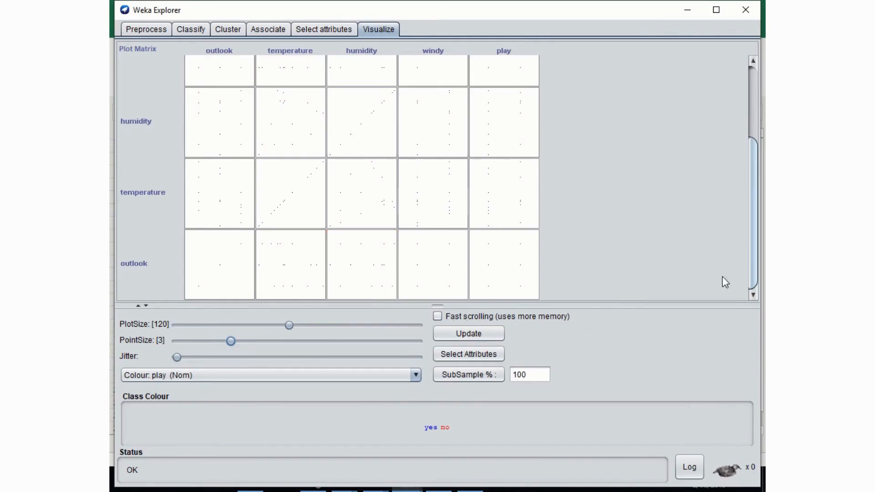
drag(753, 249, 761, 302)
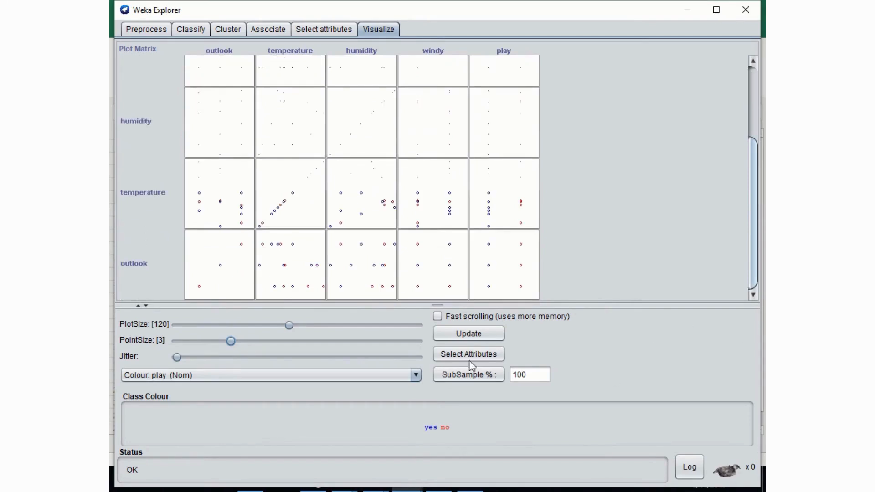
Look through the attributes available for colouring the plots, leaving the colour set to play
click(195, 376)
click(195, 376)
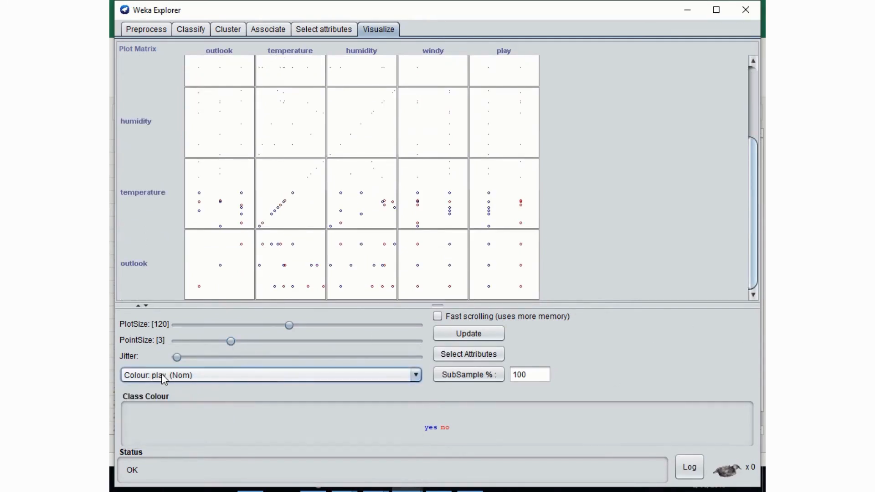
click(185, 379)
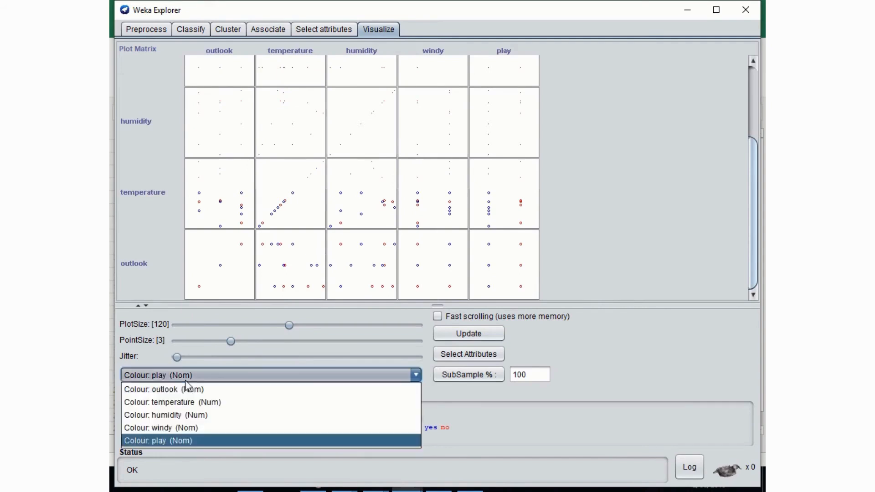
click(187, 378)
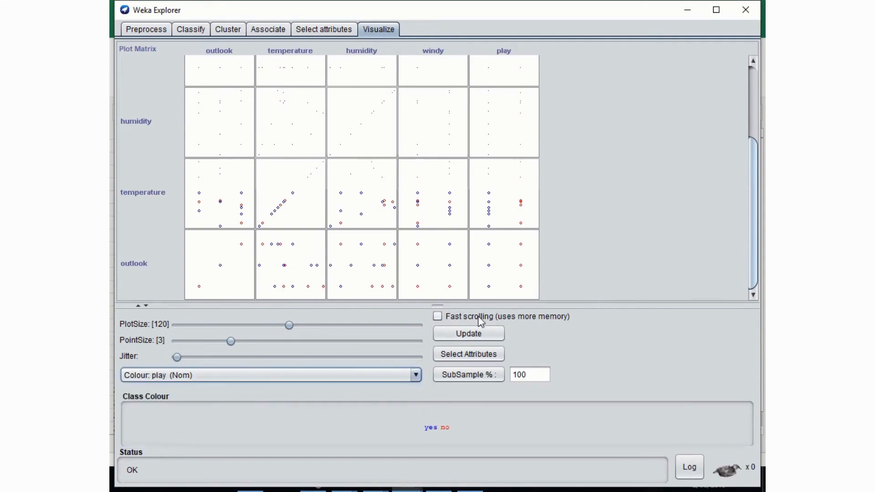
Enlarge the plot matrix area and update its plots with slight jitter and a point size of 4
drag(452, 305, 431, 313)
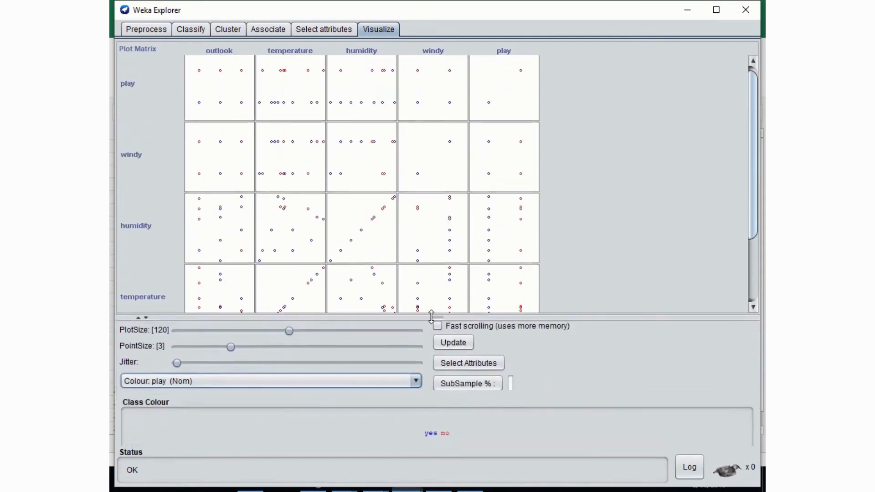
drag(182, 366, 202, 365)
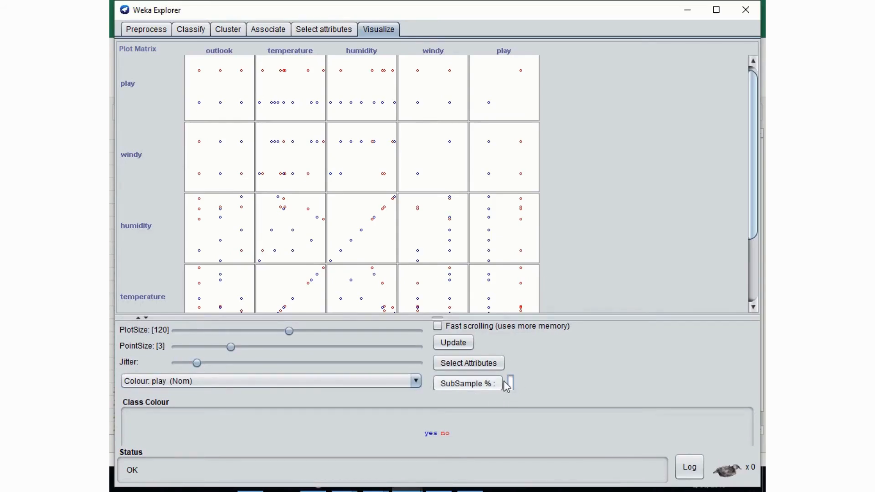
click(752, 307)
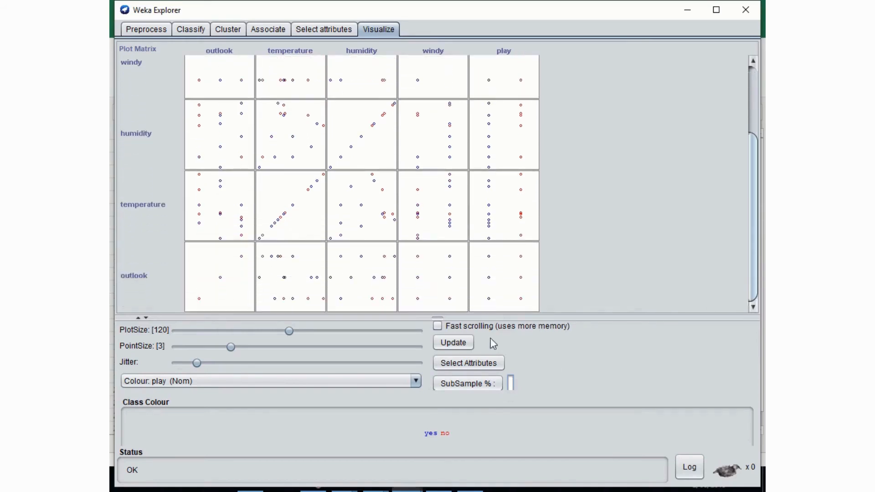
drag(231, 347, 256, 349)
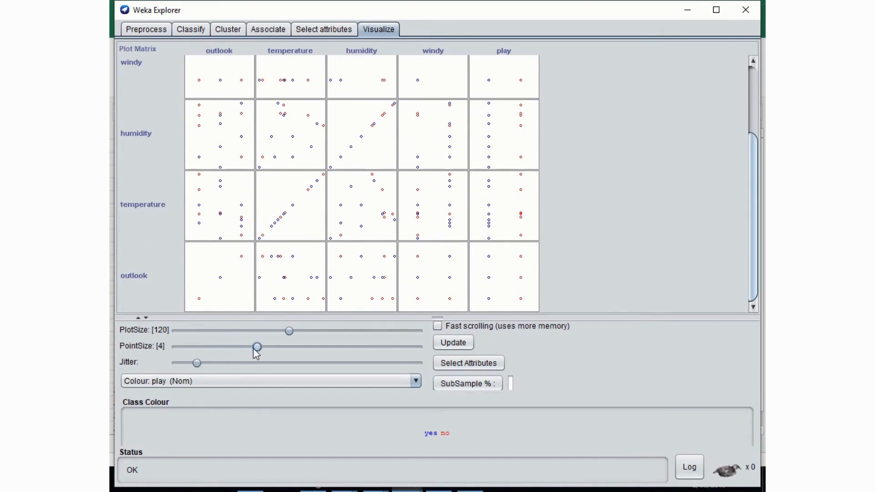
click(452, 345)
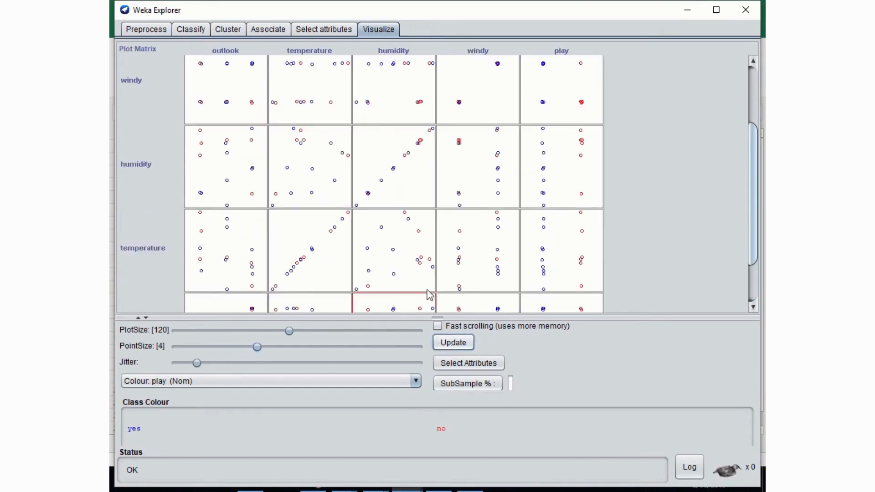
Set the point size to 5 and the plot size to 165, updating the plot matrix to examine the enlarged plots
click(335, 347)
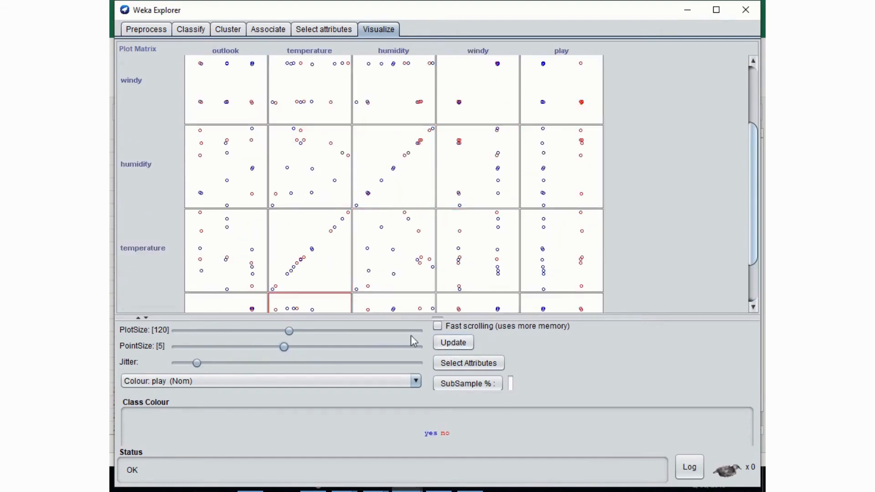
click(449, 344)
click(337, 331)
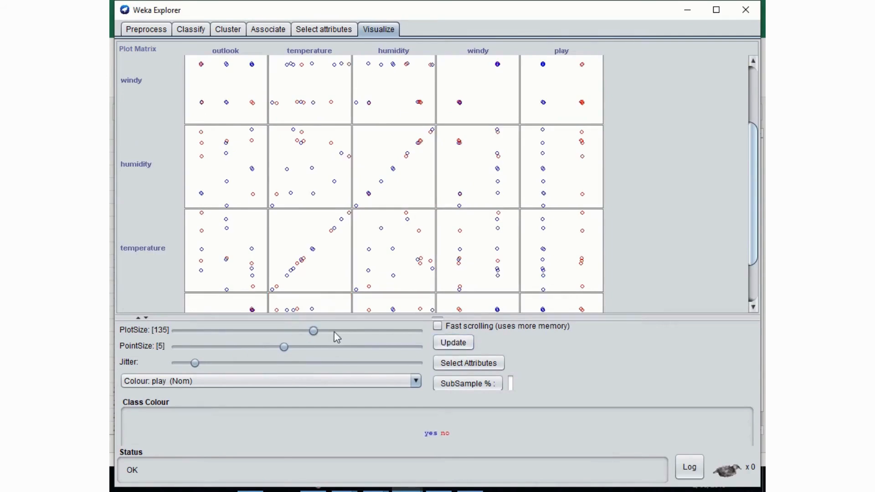
click(462, 346)
click(401, 331)
click(453, 343)
click(390, 330)
click(441, 343)
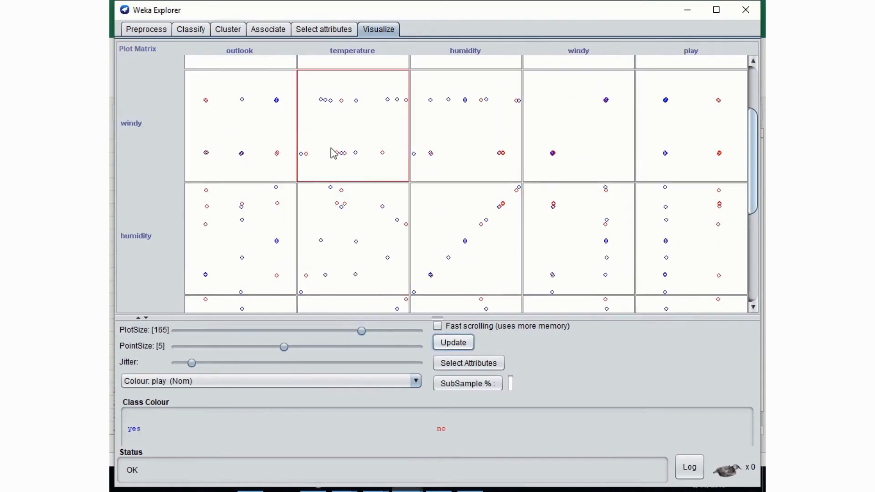
scroll(580, 223, down, 3)
scroll(580, 225, down, 3)
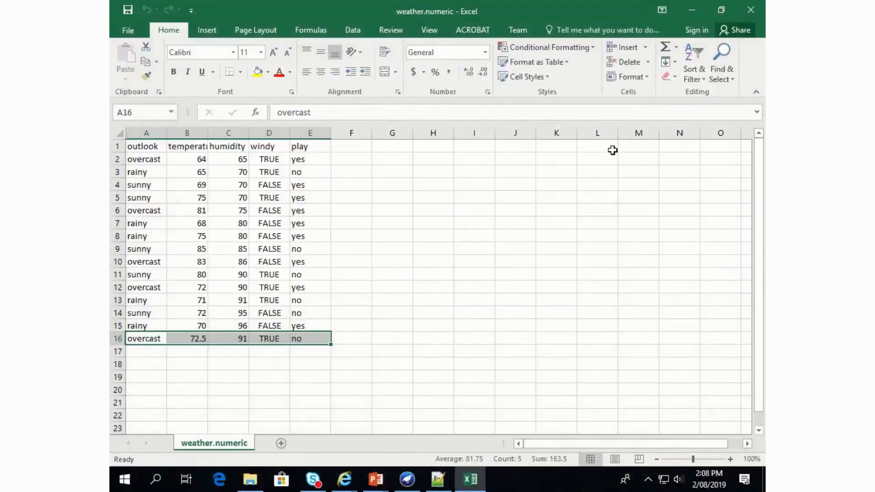
Switch to the empty Weka Explorer window and start opening a file, with the file type set to CSV data files (*.csv)
key(alt+Tab)
key(alt+Tab)
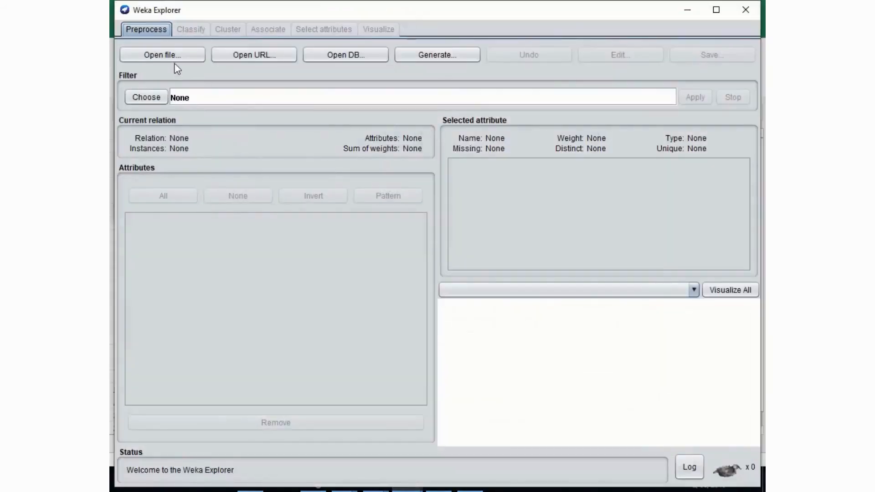
click(176, 58)
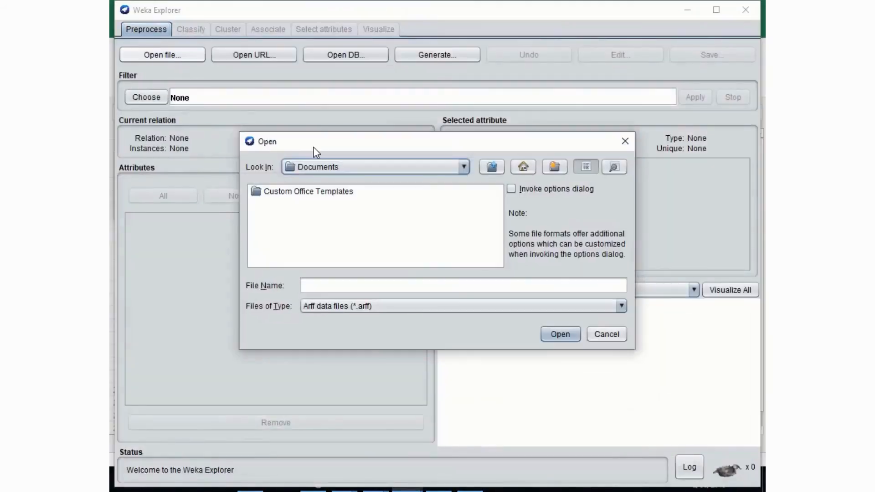
click(328, 167)
scroll(364, 217, up, 3)
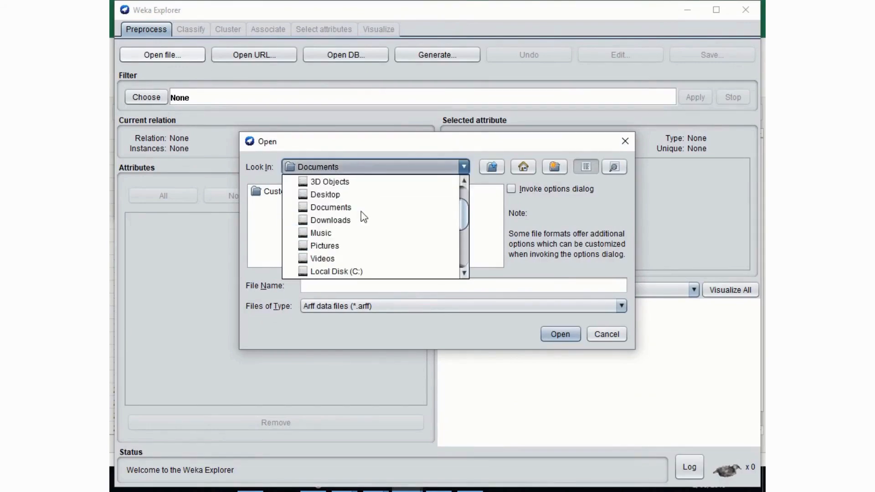
scroll(364, 217, up, 1)
scroll(364, 217, down, 5)
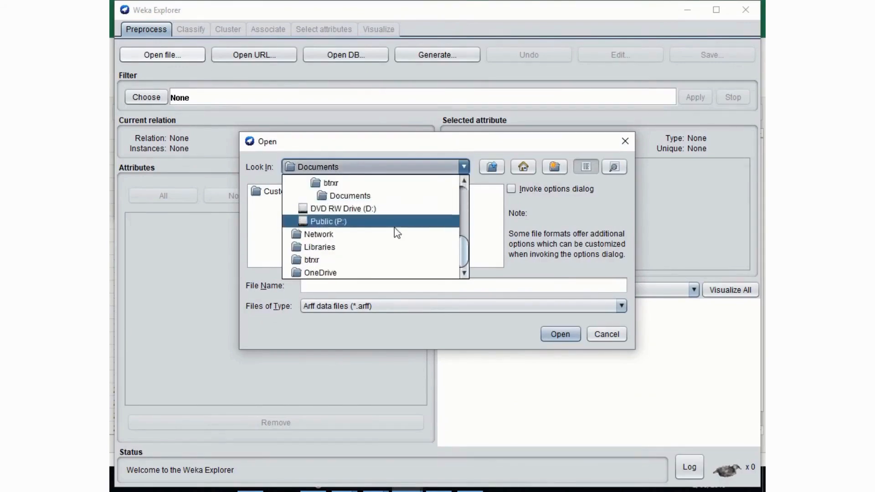
click(349, 306)
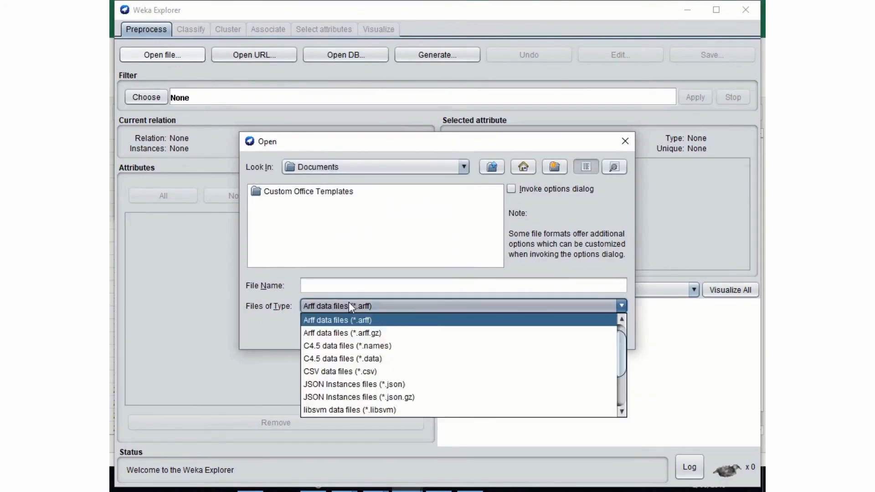
click(362, 371)
Load the weather CSV file from the Downloads folder
click(316, 168)
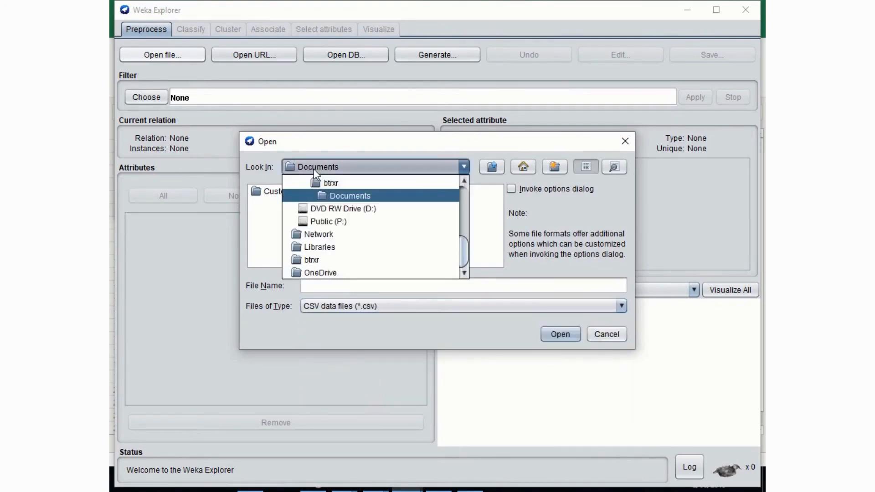
scroll(347, 205, up, 3)
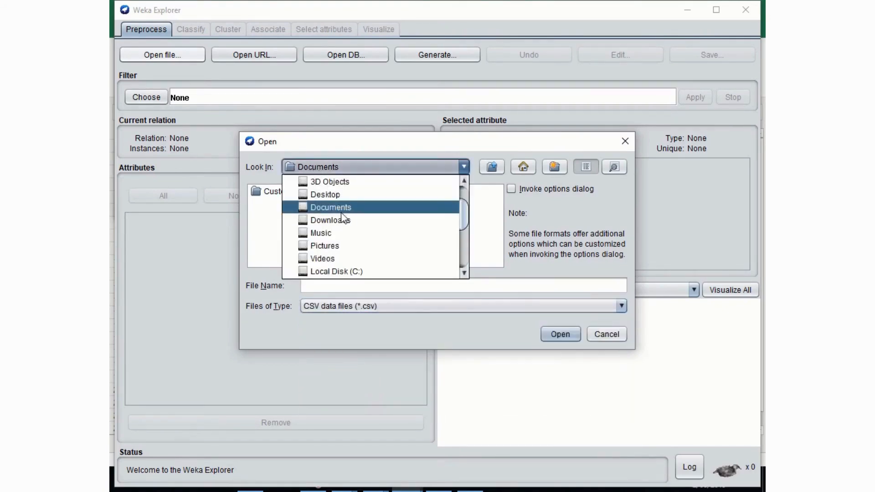
click(342, 220)
double_click(296, 204)
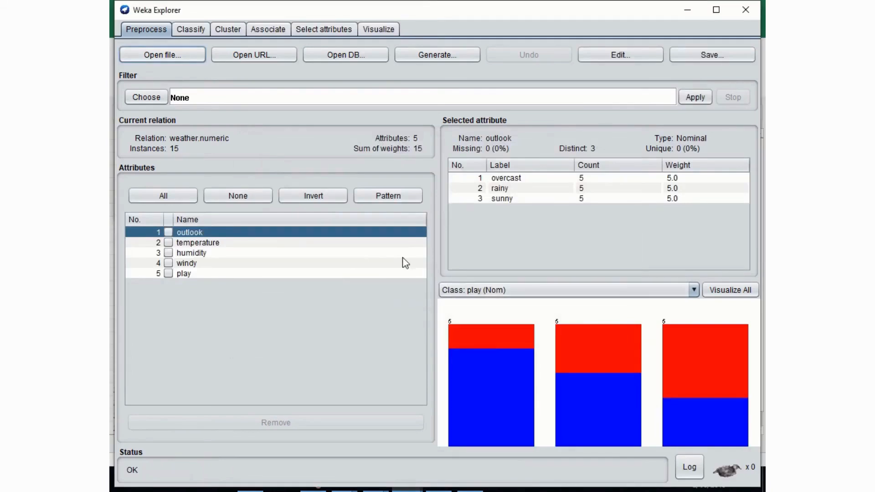
click(161, 97)
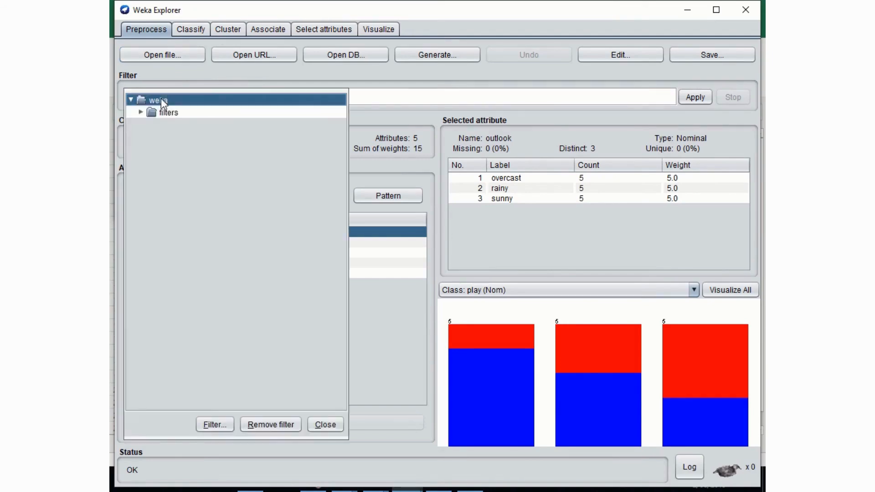
click(143, 113)
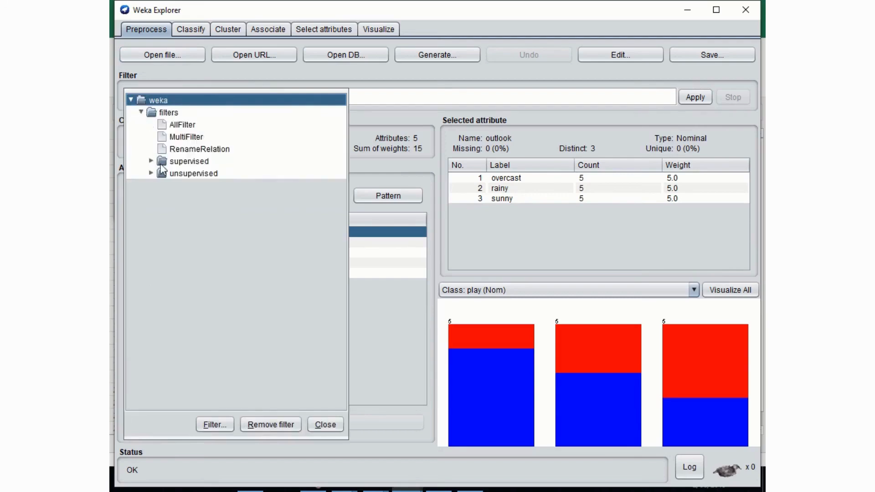
click(369, 118)
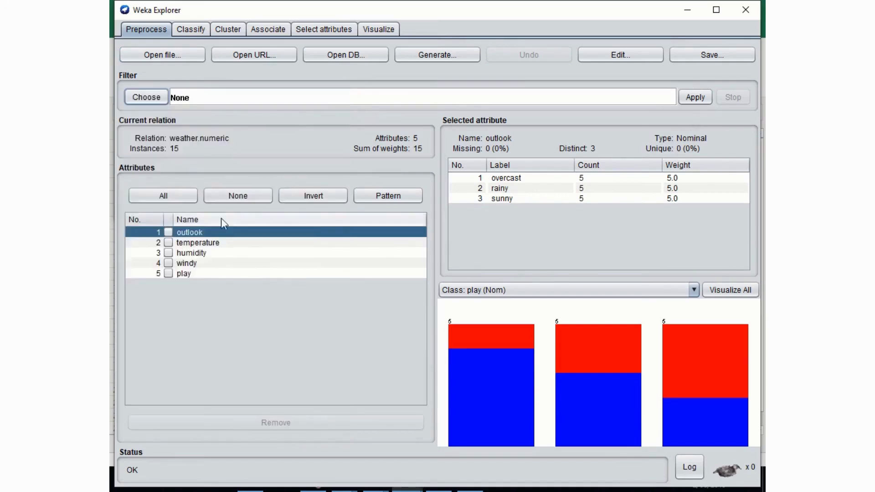
Select the temperature attribute and choose the unsupervised attribute filter Discretize
click(199, 244)
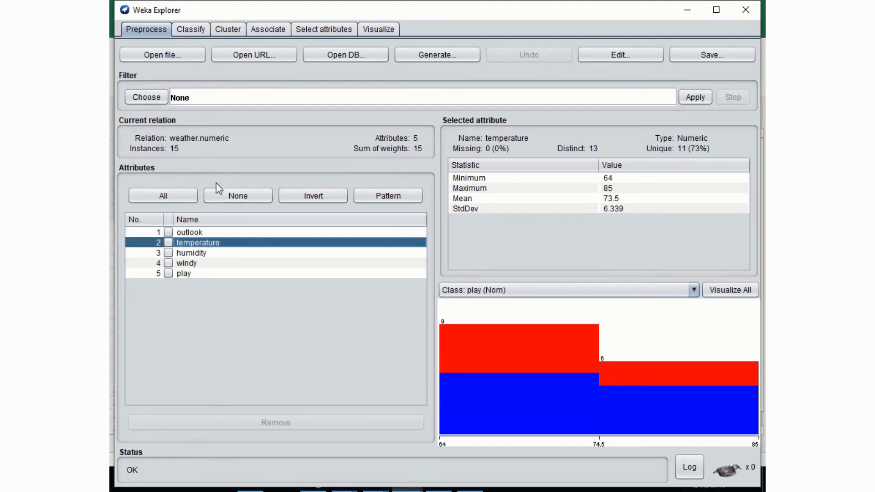
click(150, 97)
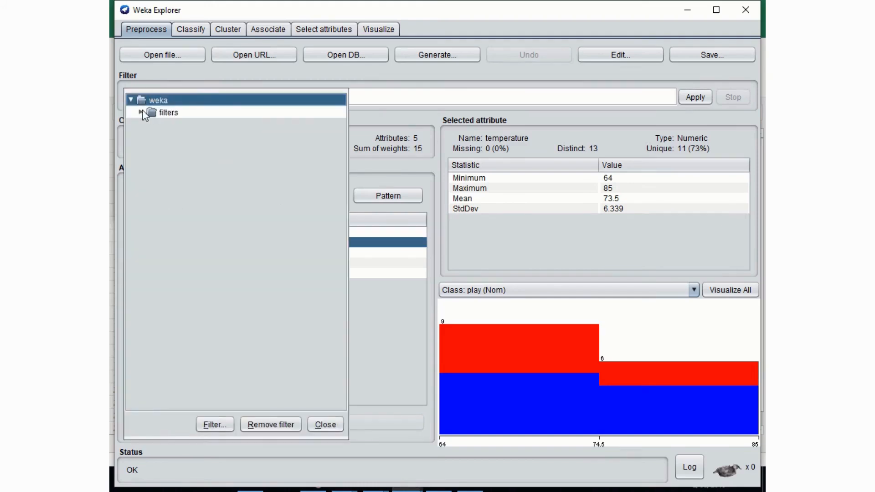
click(142, 112)
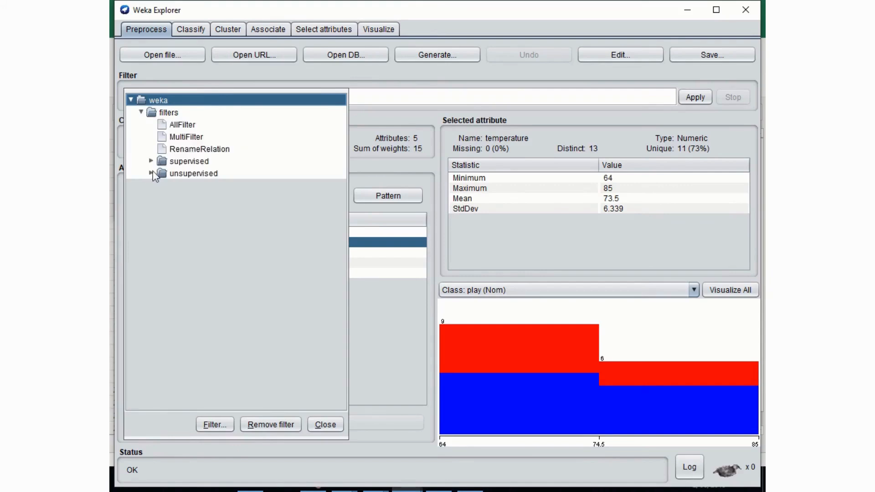
click(151, 173)
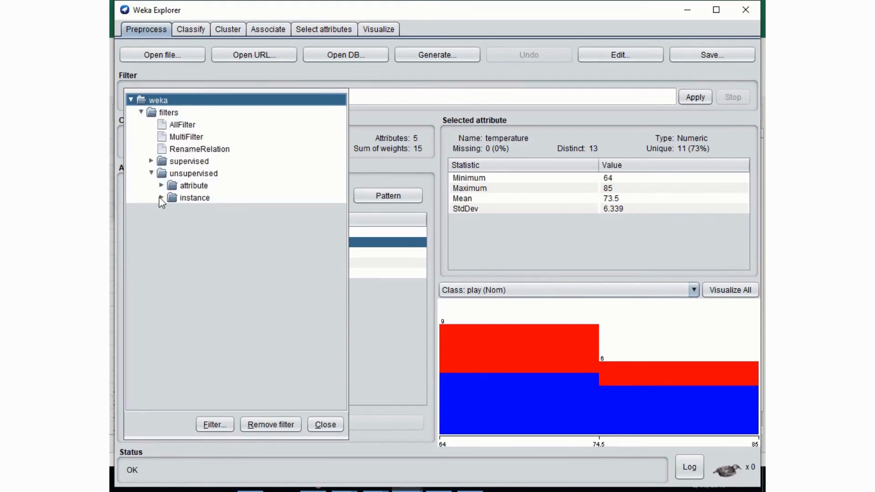
click(162, 186)
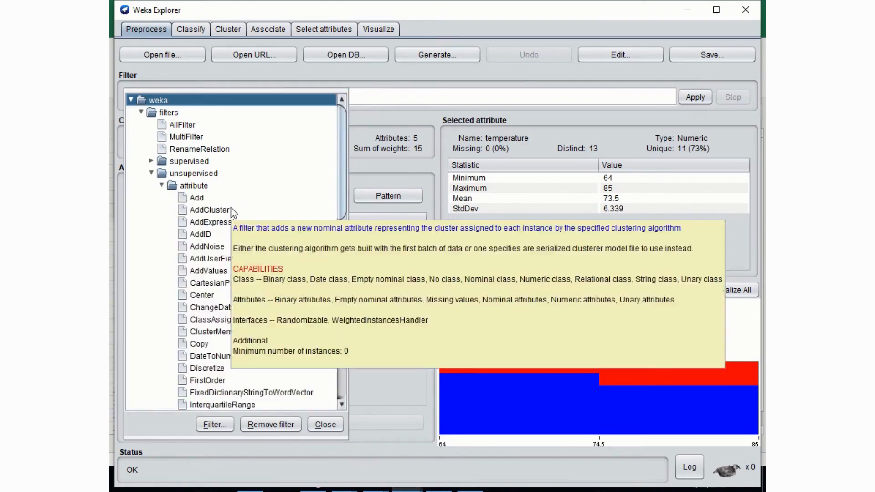
scroll(158, 211, down, 1)
scroll(150, 209, down, 2)
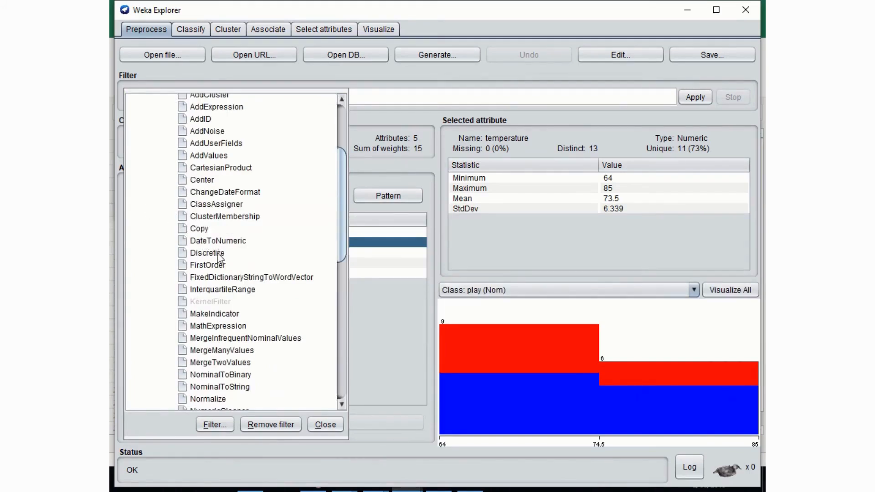
mouse_move(220, 258)
mouse_move(208, 403)
click(206, 253)
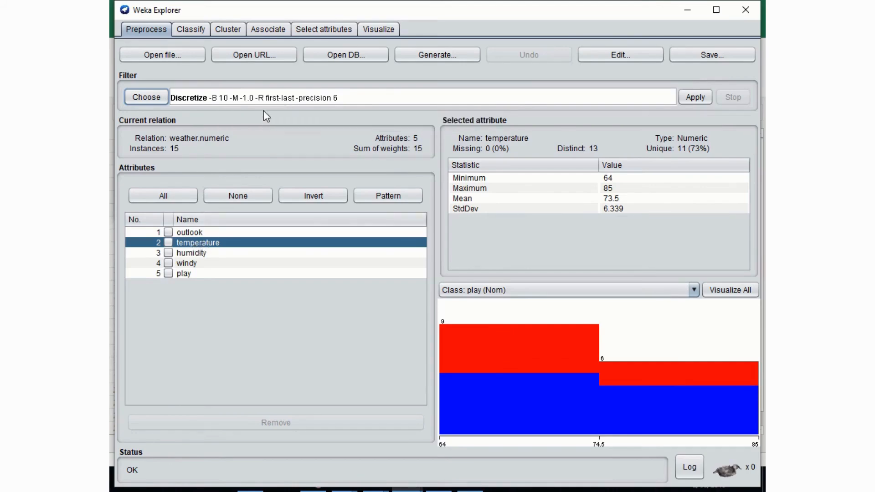
Configure the Discretize filter with attributeIndices 2 and 5 bins
click(240, 100)
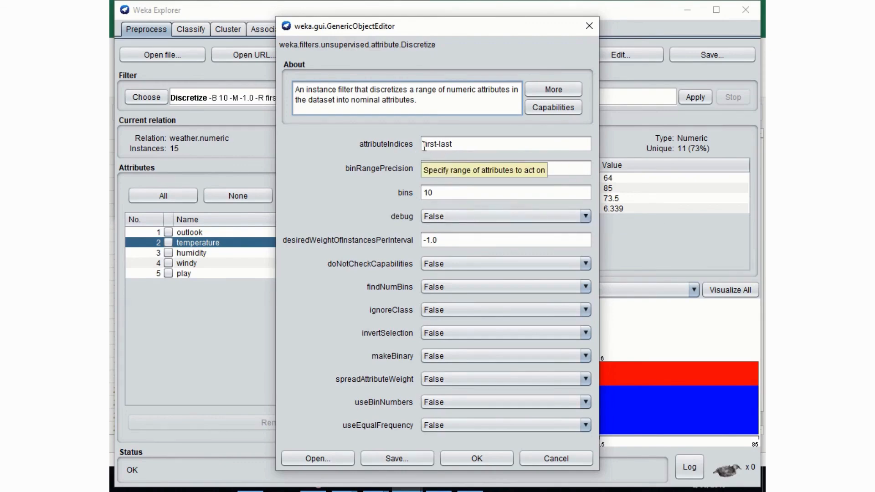
drag(424, 145, 477, 144)
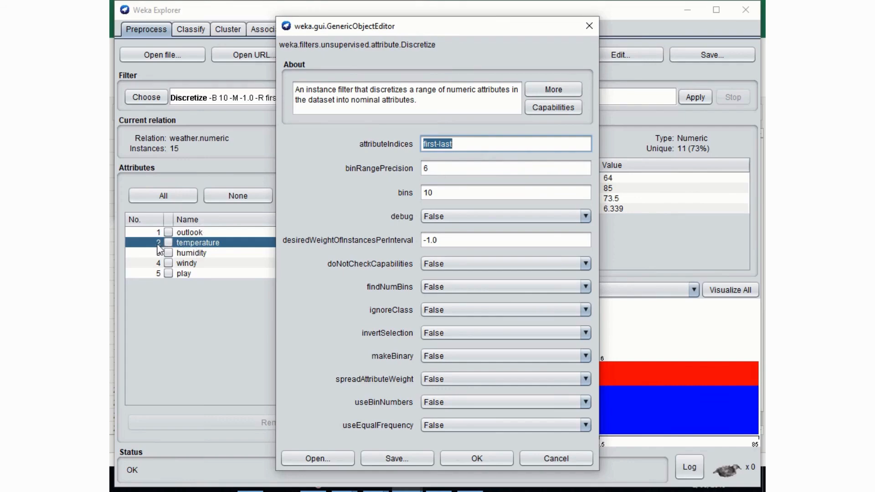
drag(463, 144, 421, 145)
text(2)
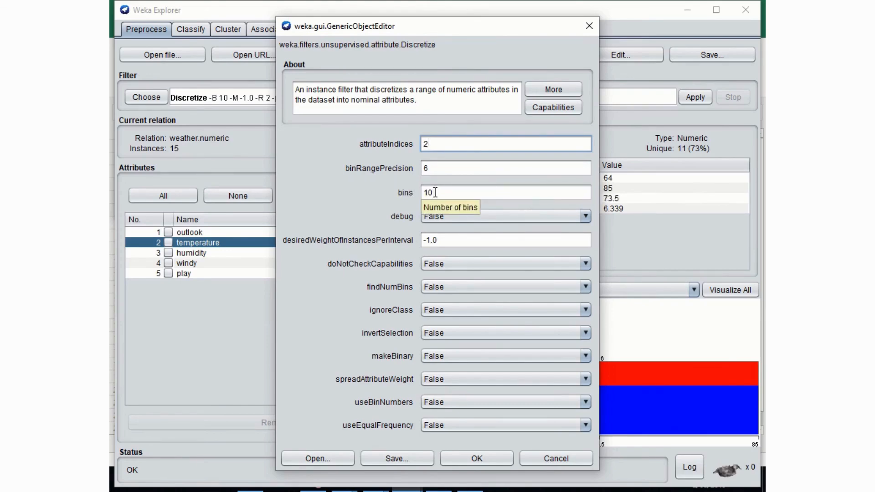
double_click(451, 201)
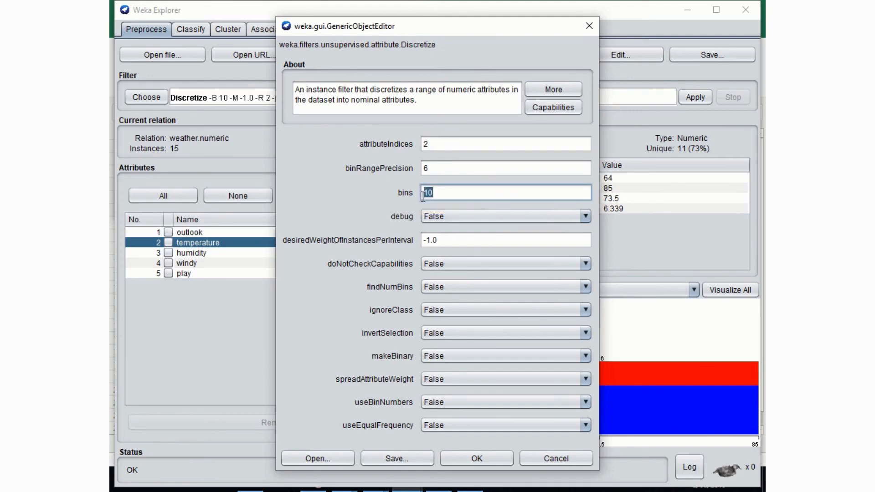
text(5)
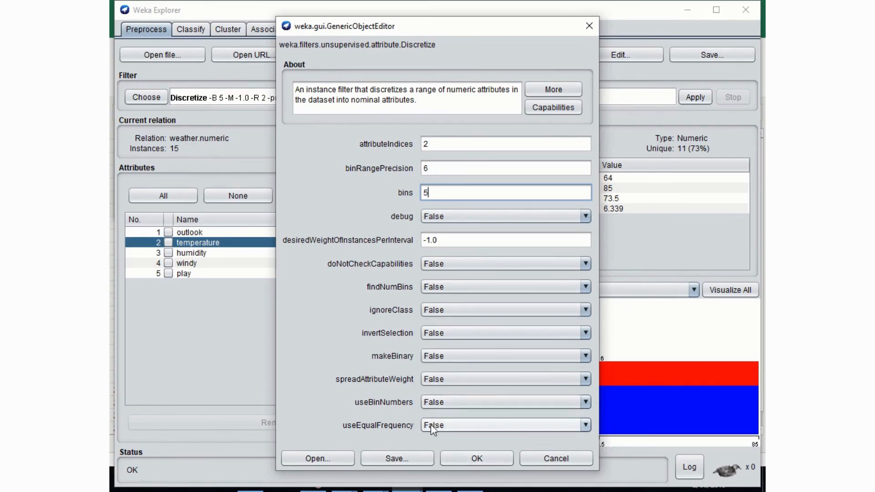
click(477, 459)
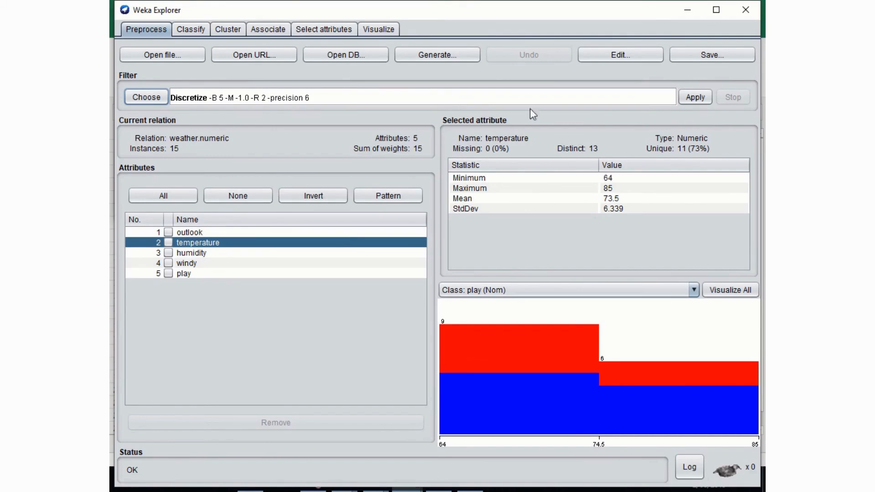
Apply the Discretize filter and examine the temperature attribute's intervals in its bar chart
click(692, 98)
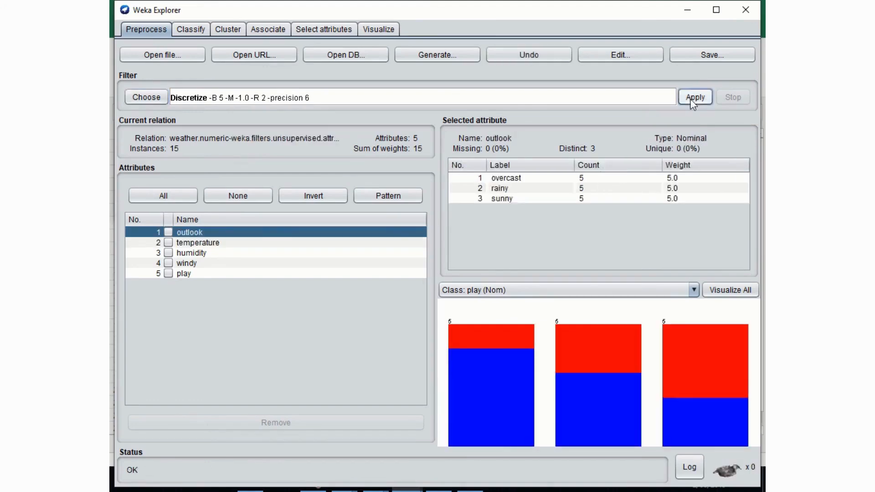
click(225, 244)
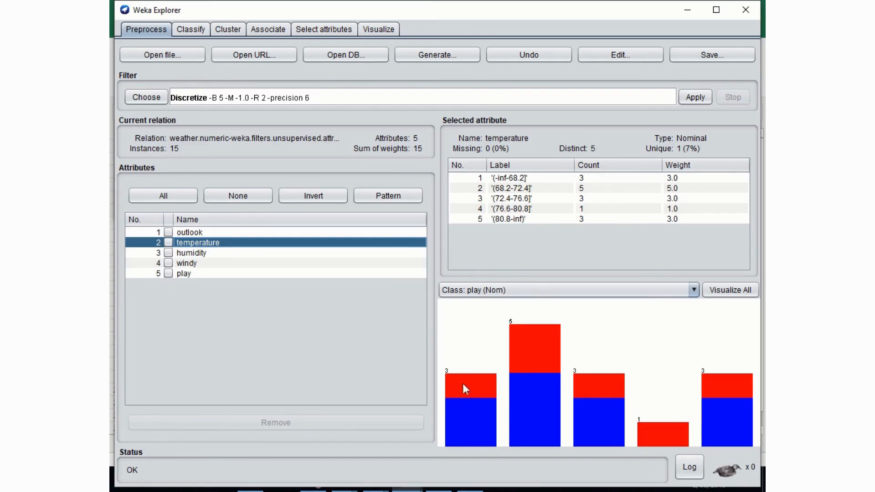
mouse_move(463, 384)
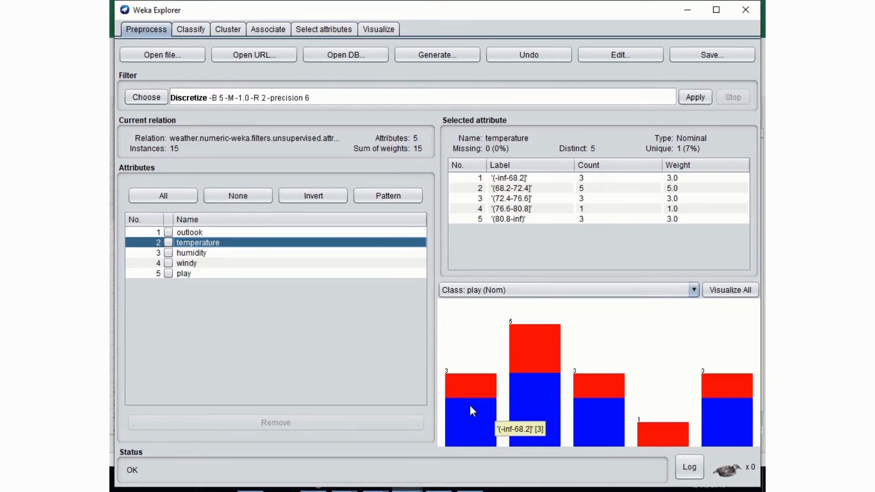
mouse_move(731, 411)
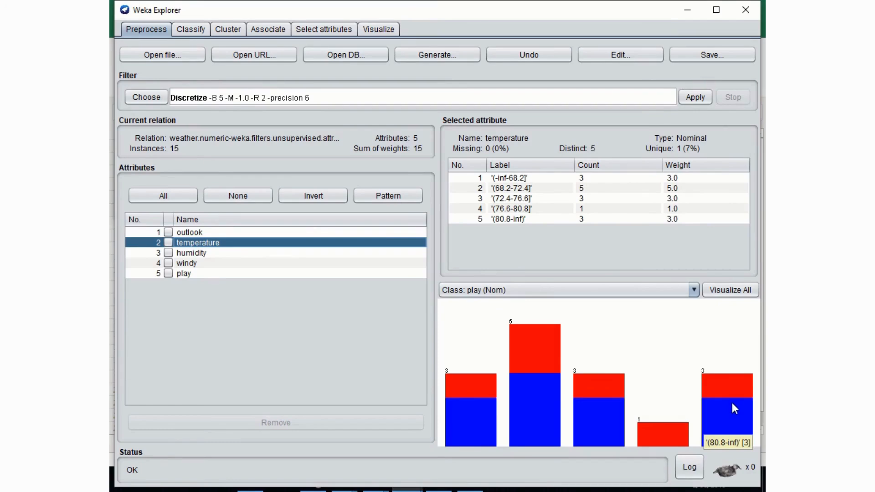
Set the Discretize filter's useEqualFrequency option to True, apply the filter again and inspect the temperature bars
click(299, 103)
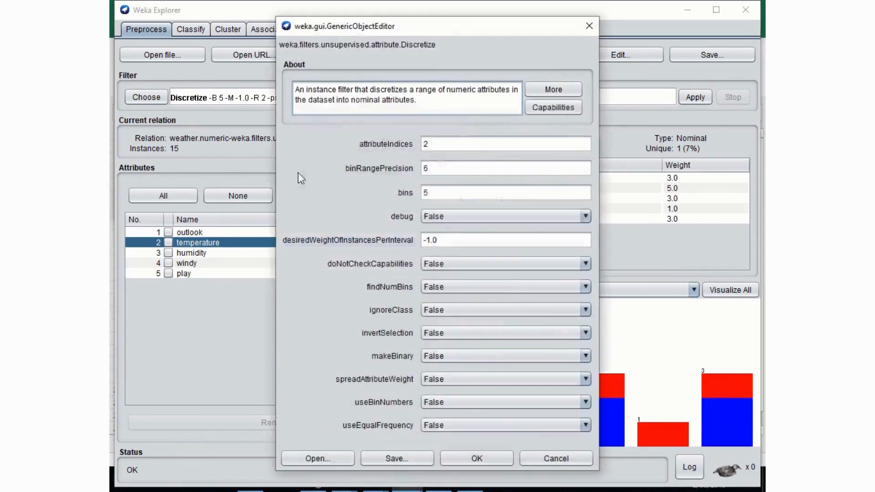
click(432, 427)
click(432, 440)
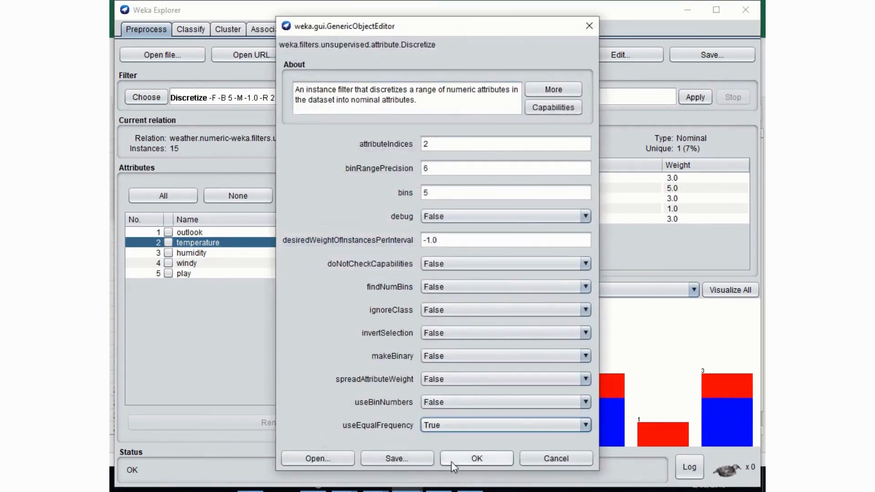
click(476, 458)
click(695, 97)
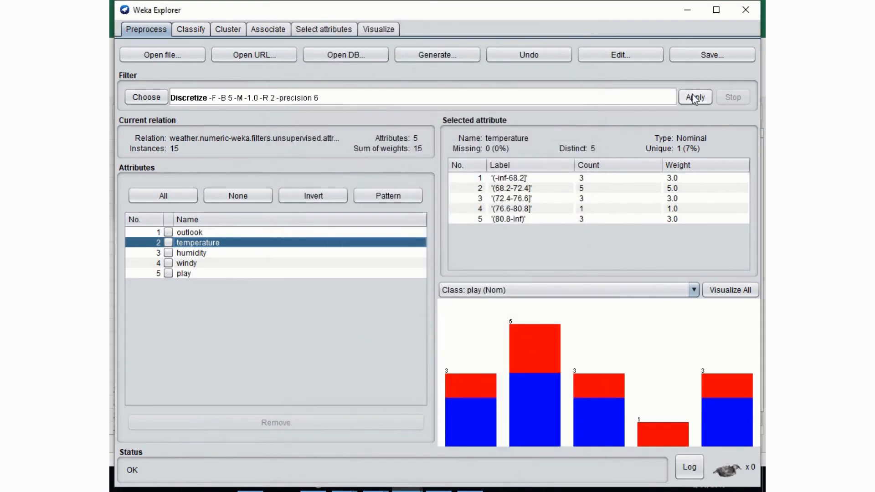
click(196, 243)
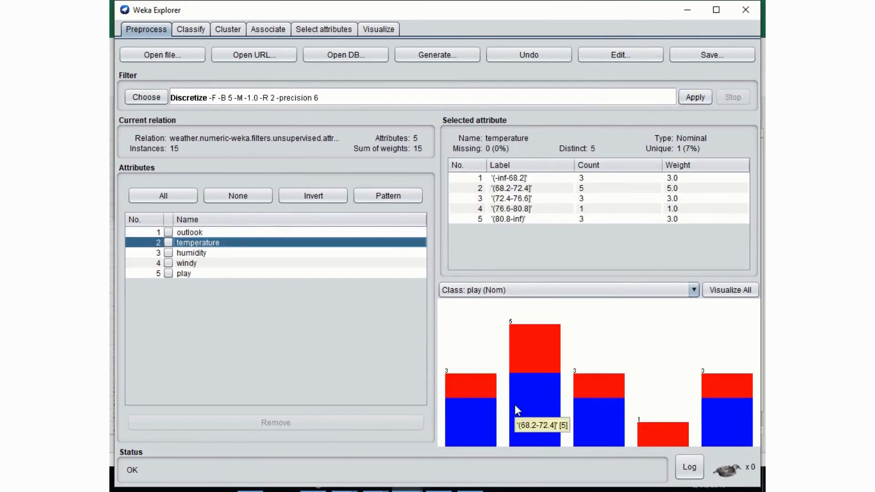
mouse_move(610, 400)
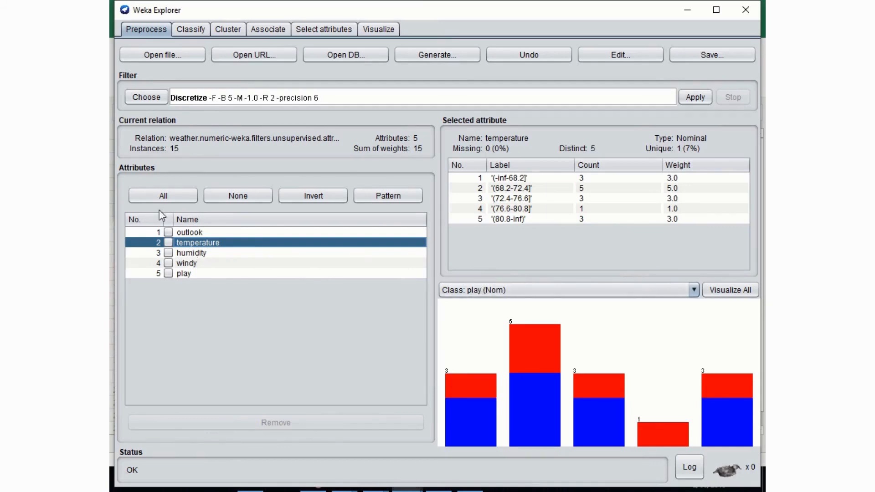
Look through the remaining unsupervised attribute filters, leaving Discretize as the chosen filter
click(147, 98)
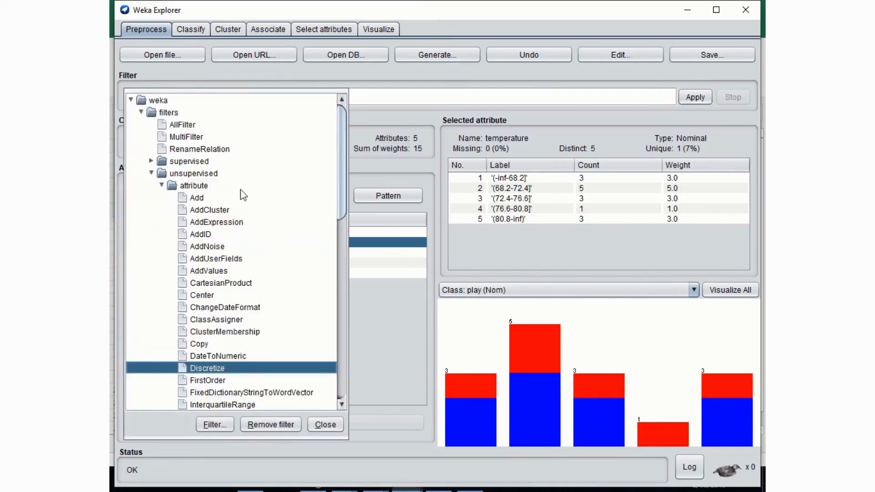
scroll(256, 232, down, 8)
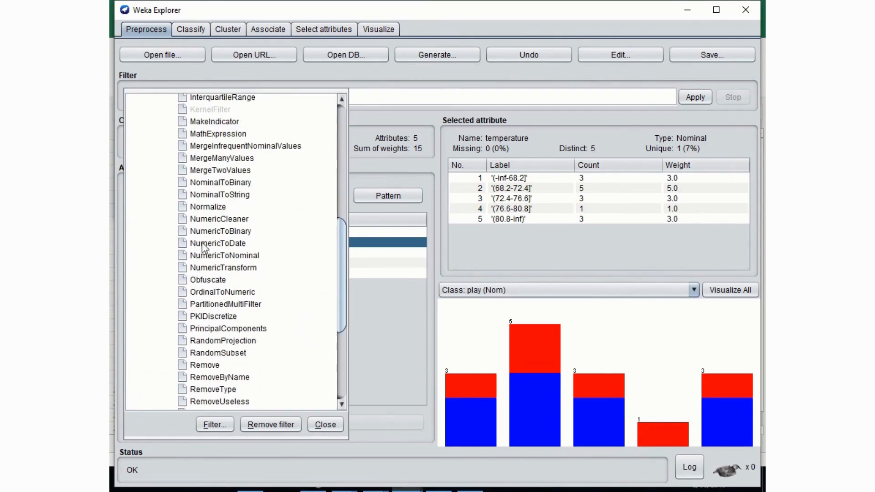
mouse_move(204, 248)
key(Escape)
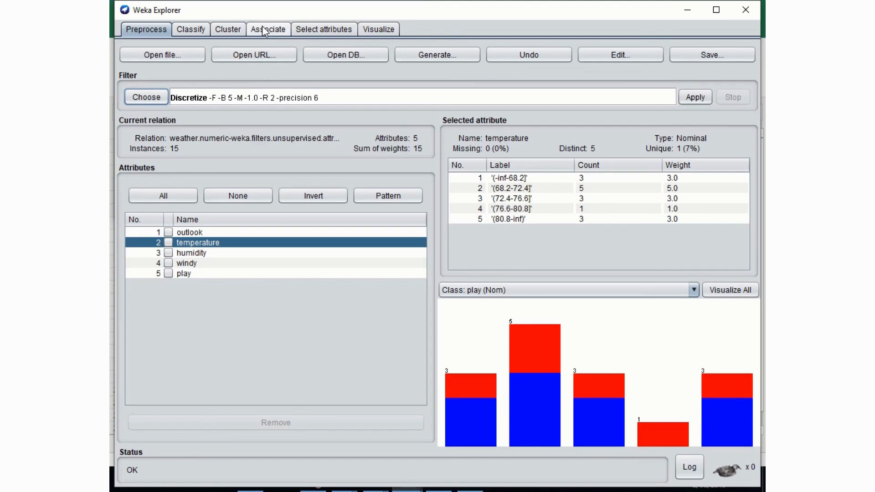
Switch to classification and start choosing a classifier, with the trees group expanded in the classifier list
click(191, 30)
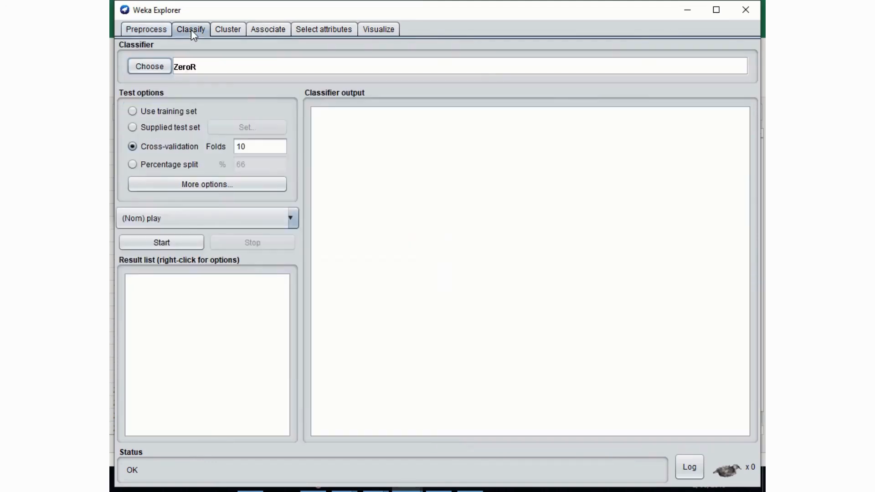
click(160, 66)
click(207, 161)
click(154, 74)
click(155, 241)
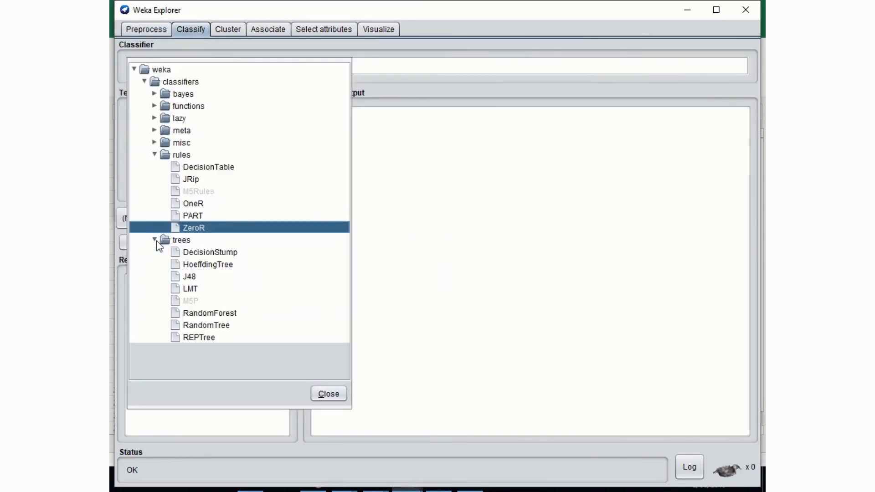